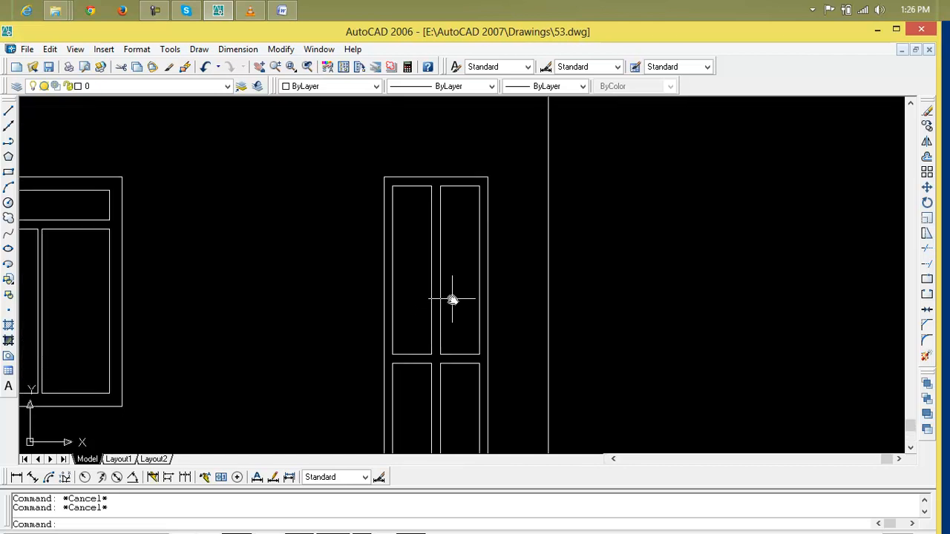
# Try to create region boundaries from the glazing panels of the narrow door at the elevation's right end.
pyautogui.write('bo')
pyautogui.press('Return')
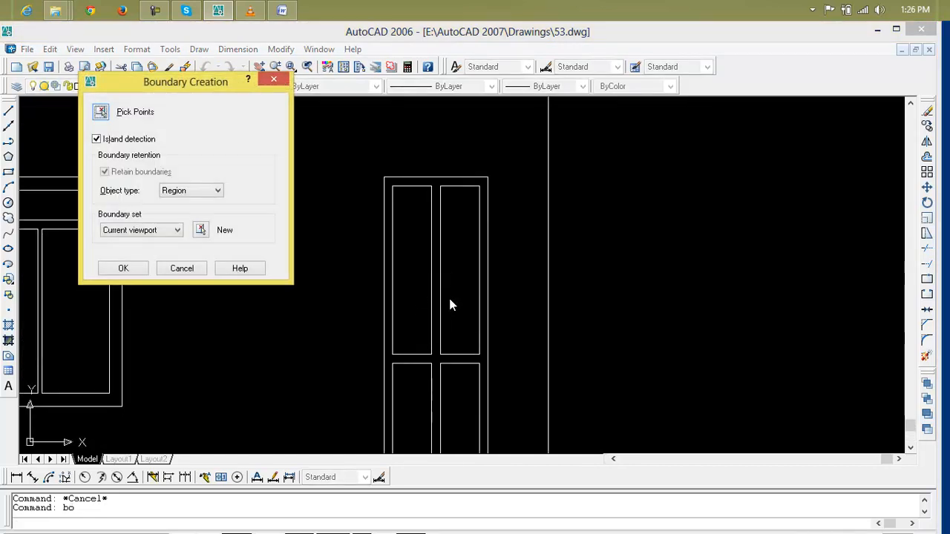
pyautogui.click(101, 113)
pyautogui.click(460, 245)
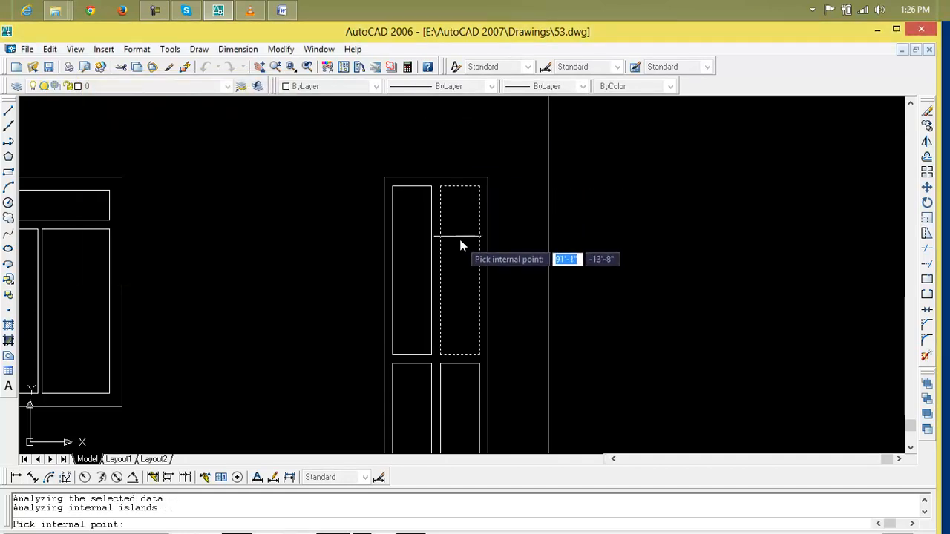
pyautogui.click(422, 329)
pyautogui.click(421, 388)
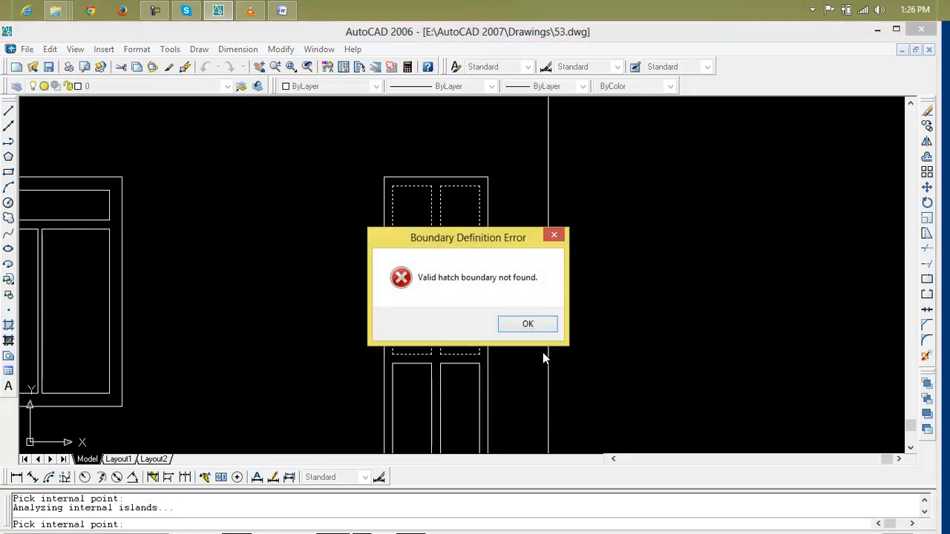
pyautogui.click(539, 333)
pyautogui.scroll(-3, 536, 334)
pyautogui.moveTo(535, 336); pyautogui.dragTo(492, 242, button='middle')
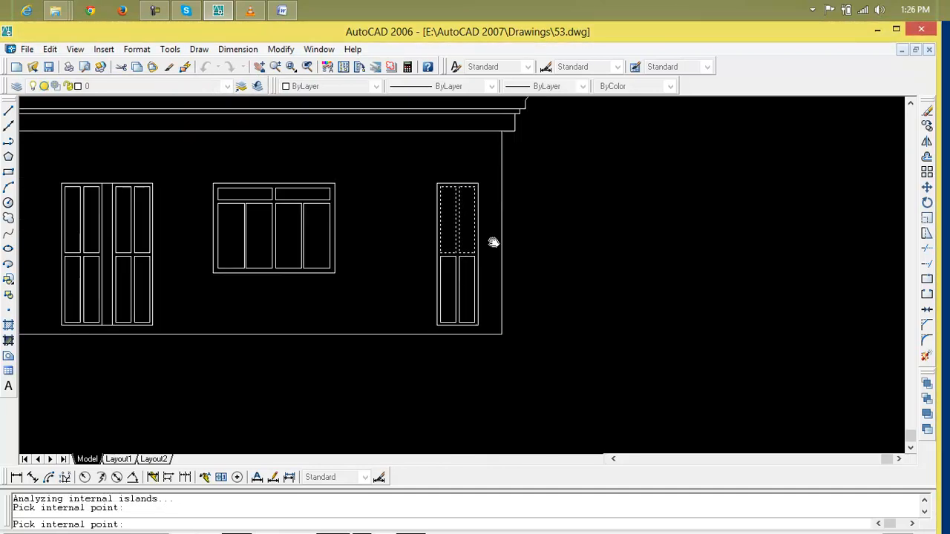
pyautogui.scroll(2, 468, 277)
pyautogui.click(466, 282)
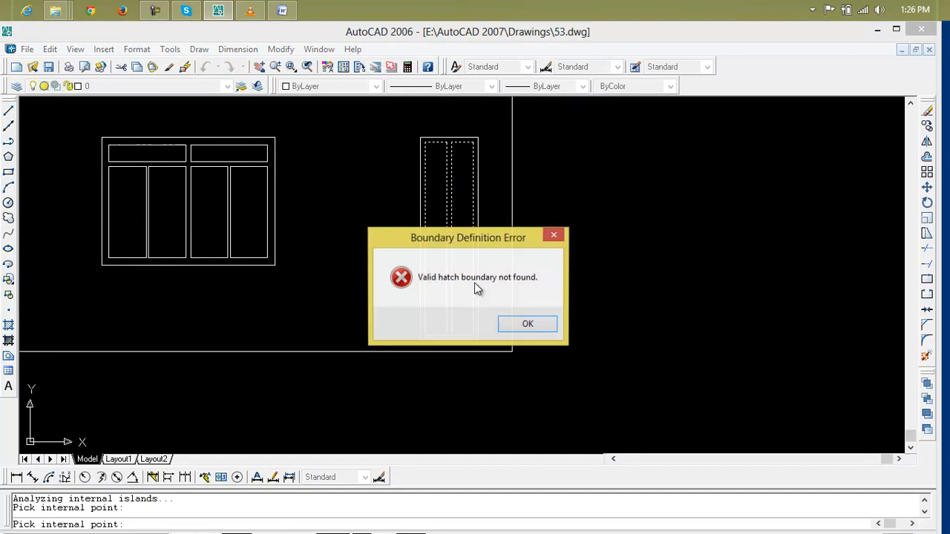
pyautogui.click(541, 322)
pyautogui.press('Escape')
pyautogui.press('Escape')
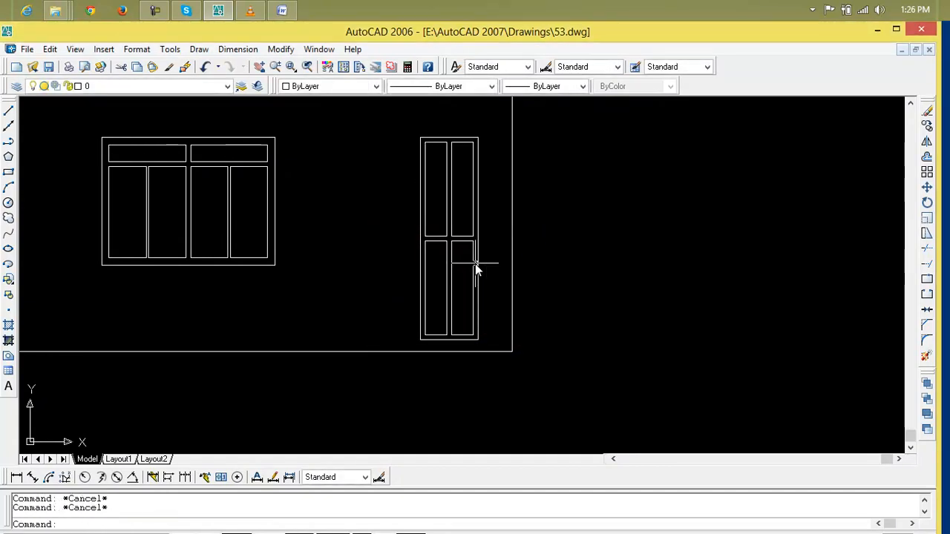
pyautogui.write('bo')
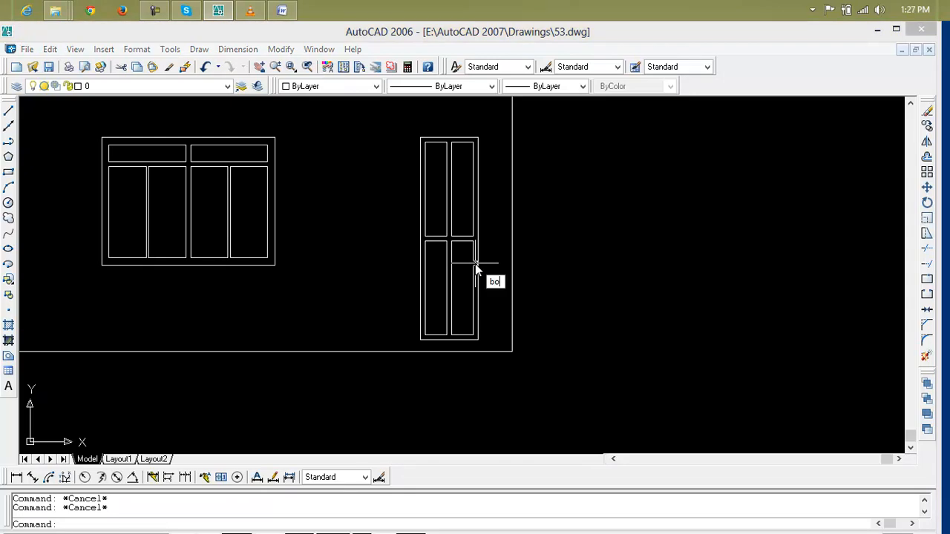
pyautogui.press('Return')
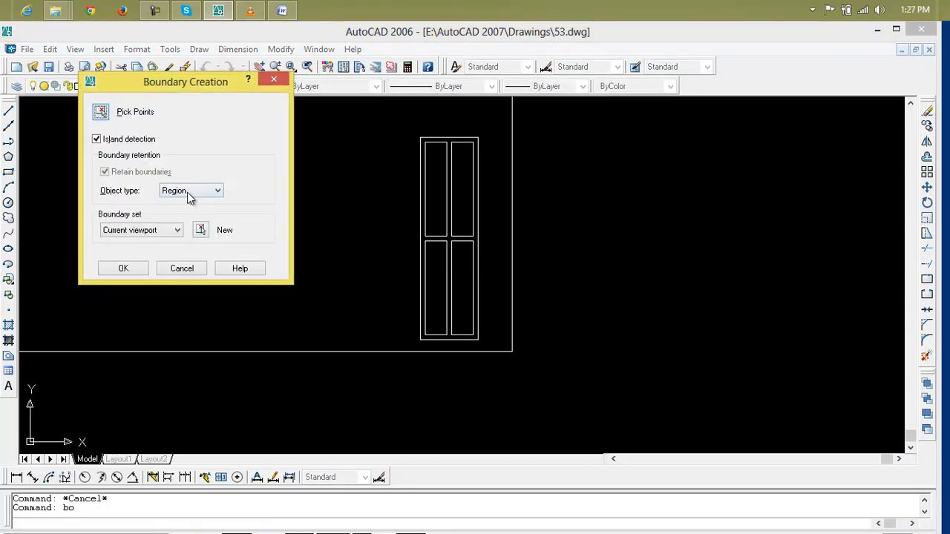
pyautogui.click(201, 230)
pyautogui.moveTo(212, 240); pyautogui.dragTo(287, 247, button='middle')
pyautogui.click(359, 201)
pyautogui.click(138, 312)
pyautogui.press('Return')
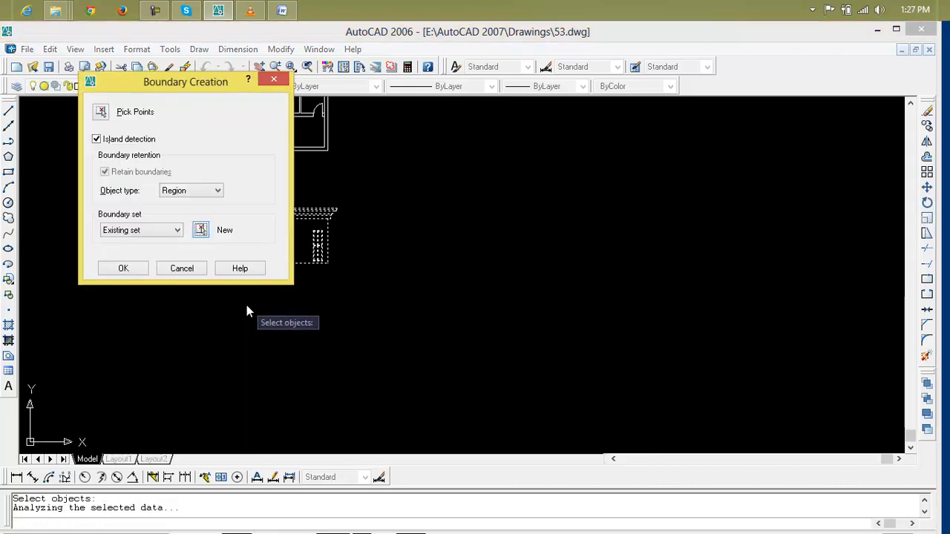
pyautogui.click(125, 269)
pyautogui.scroll(2, 290, 257)
pyautogui.scroll(4, 509, 270)
pyautogui.scroll(-2, 513, 266)
pyautogui.moveTo(515, 264); pyautogui.dragTo(503, 282, button='middle')
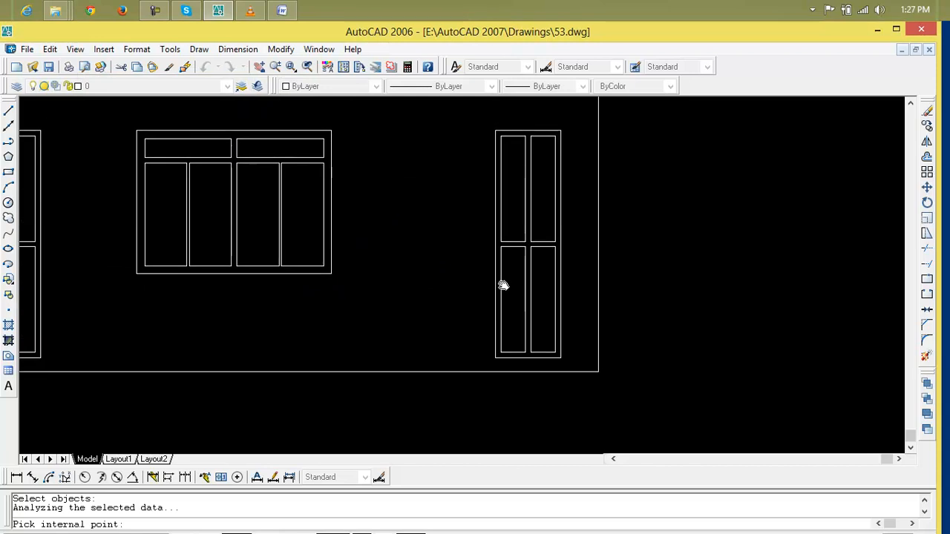
pyautogui.press('Escape')
pyautogui.press('Escape')
pyautogui.press('Escape')
# Start a region boundary using the current viewport and pick inside the panels of the narrow door.
pyautogui.write('bo')
pyautogui.press('Return')
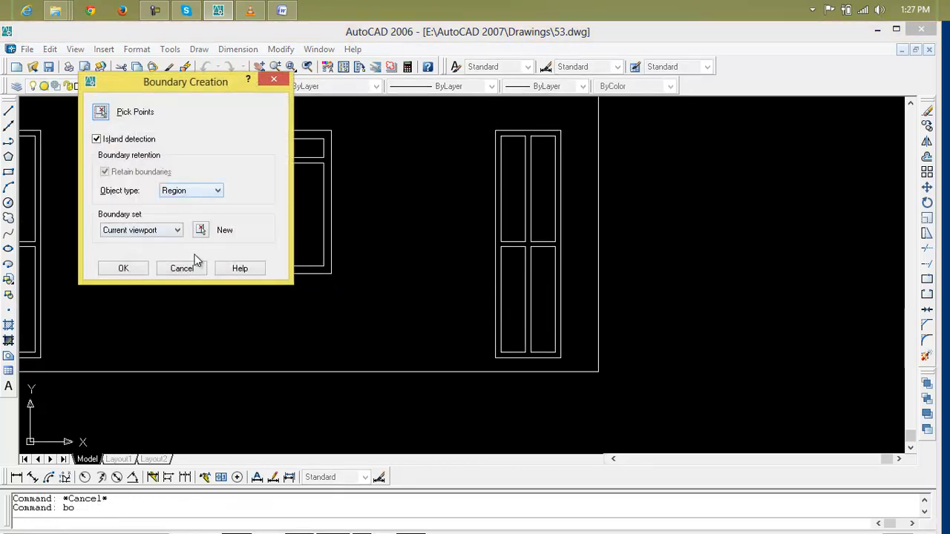
pyautogui.click(101, 112)
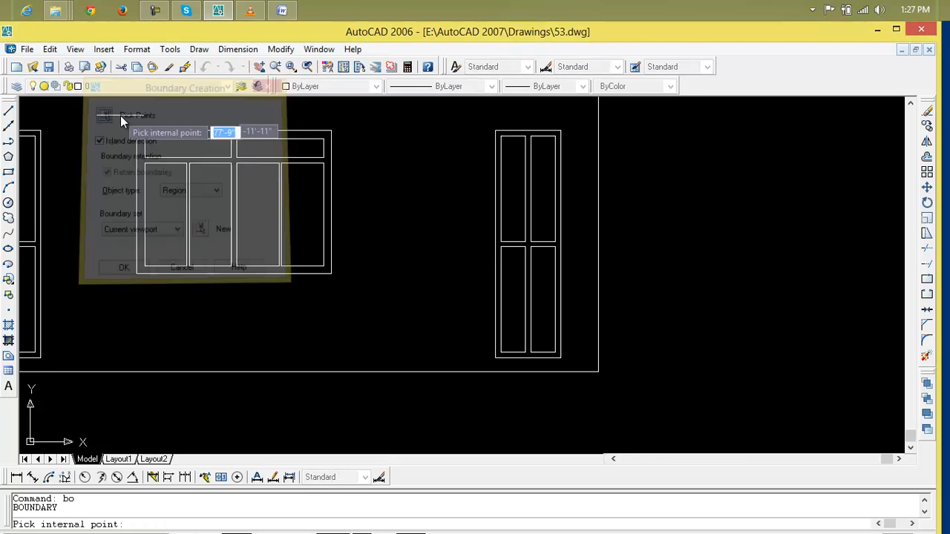
pyautogui.click(519, 208)
pyautogui.click(521, 292)
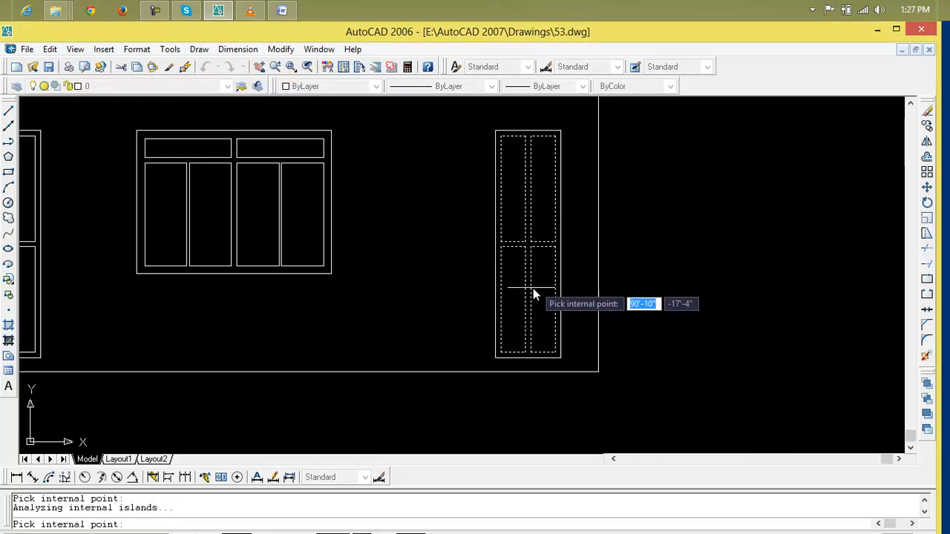
# Add the six panes of the window between the two doors to the region boundary selection.
pyautogui.scroll(-3, 375, 263)
pyautogui.moveTo(375, 264)
pyautogui.mouseDown(button='middle')
pyautogui.moveTo(625, 282)
pyautogui.moveTo(462, 267)
pyautogui.mouseUp(button='middle')
pyautogui.scroll(5, 557, 276)
pyautogui.scroll(-4, 484, 257)
pyautogui.scroll(3, 510, 258)
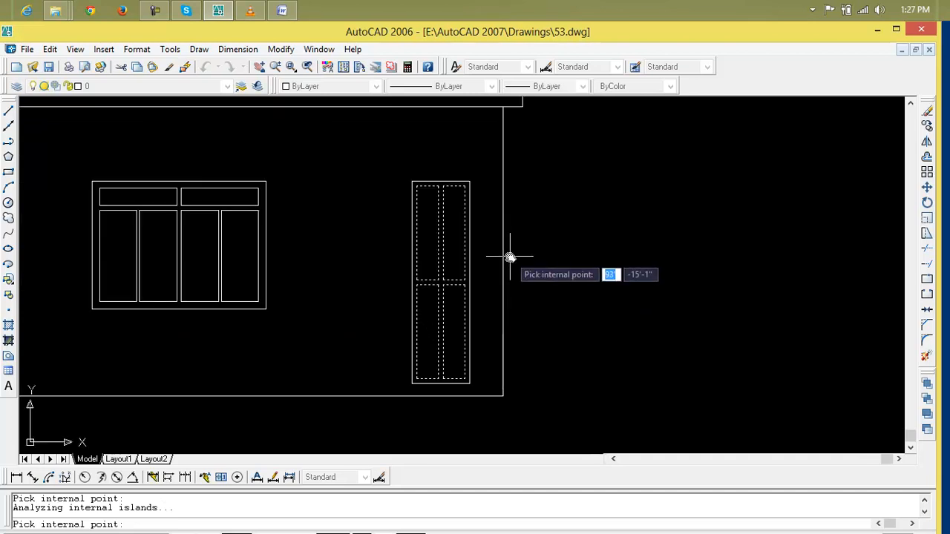
pyautogui.scroll(-2, 394, 250)
pyautogui.moveTo(394, 250); pyautogui.dragTo(552, 255, button='middle')
pyautogui.scroll(2, 444, 258)
pyautogui.scroll(2, 445, 257)
pyautogui.click(449, 255)
pyautogui.click(413, 255)
pyautogui.click(366, 257)
pyautogui.click(294, 253)
pyautogui.click(314, 186)
pyautogui.click(431, 192)
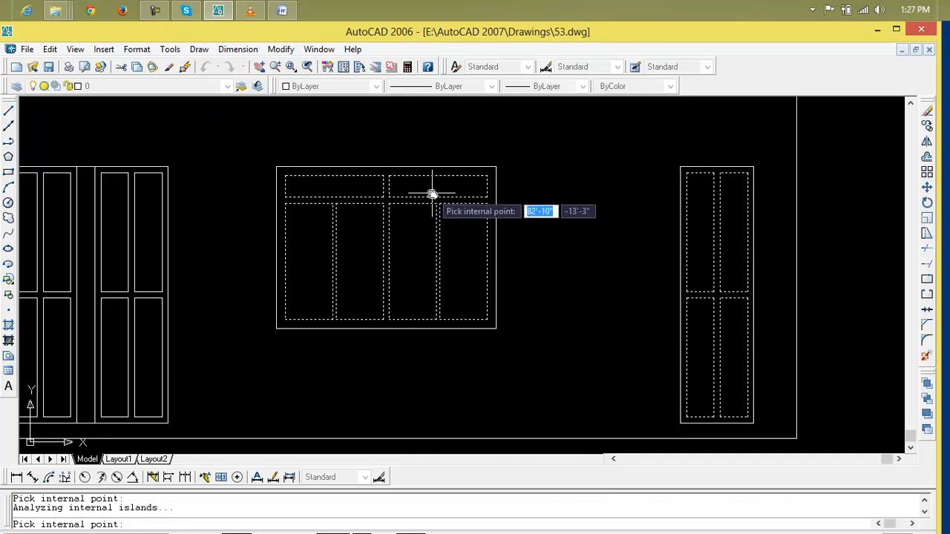
# Try adding the double door's panels to the selection, and create regions from the panels already picked.
pyautogui.scroll(-2, 301, 215)
pyautogui.scroll(-1, 301, 215)
pyautogui.scroll(2, 364, 263)
pyautogui.click(361, 263)
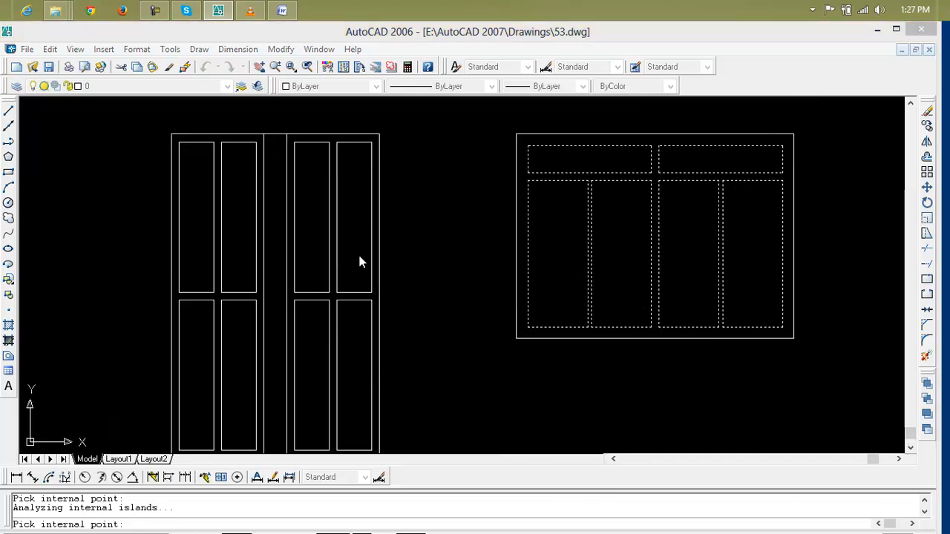
pyautogui.click(528, 324)
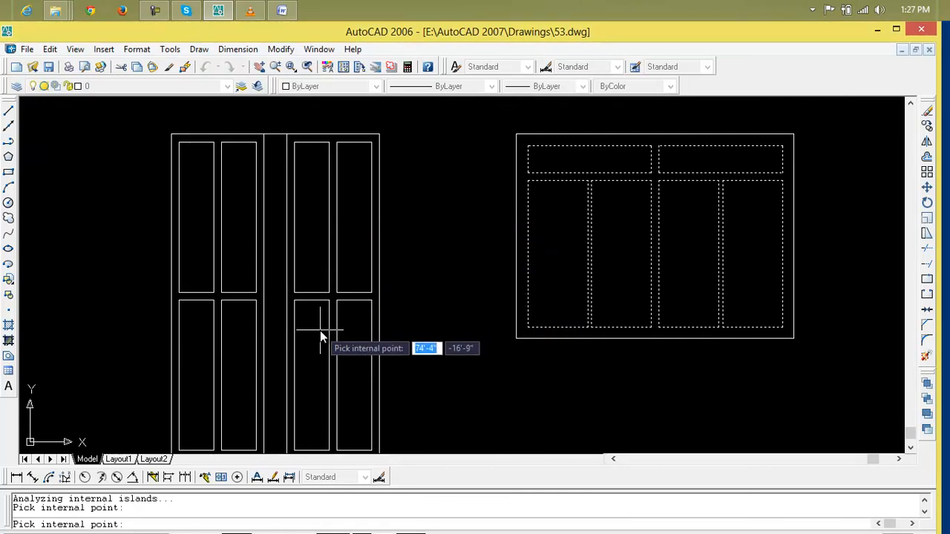
pyautogui.click(320, 331)
pyautogui.click(500, 329)
pyautogui.scroll(-3, 500, 331)
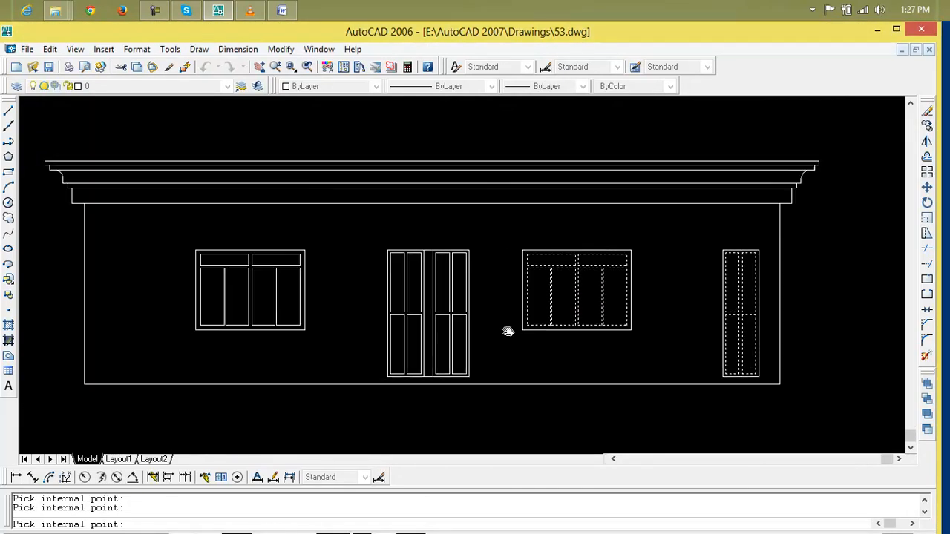
pyautogui.moveTo(500, 331); pyautogui.dragTo(683, 334, button='middle')
pyautogui.click(478, 312)
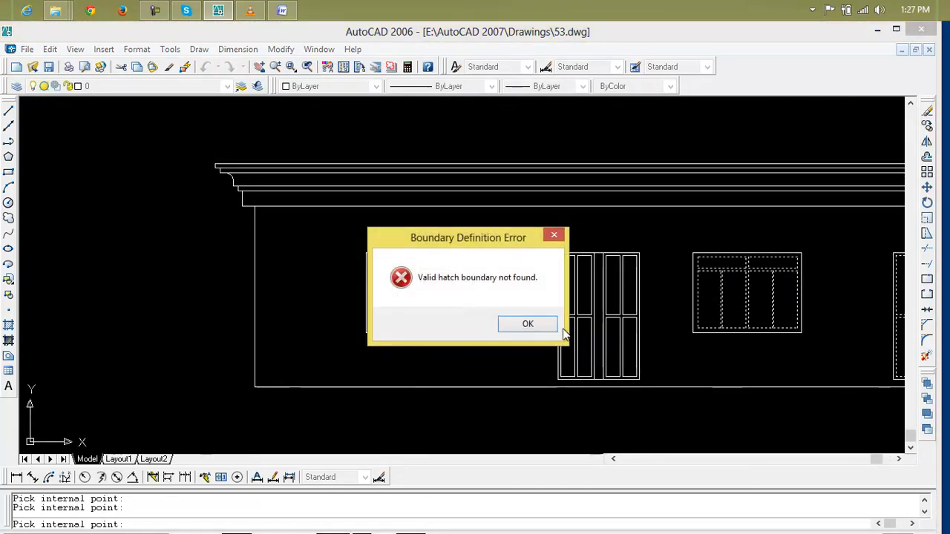
pyautogui.click(528, 322)
pyautogui.press('Return')
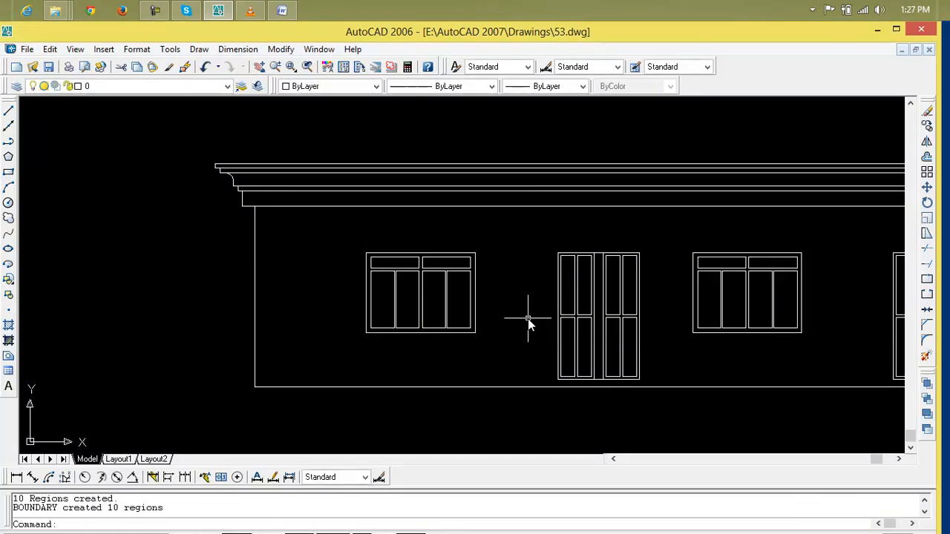
pyautogui.moveTo(529, 317)
pyautogui.mouseDown(button='middle')
pyautogui.moveTo(348, 174)
pyautogui.moveTo(438, 217)
pyautogui.mouseUp(button='middle')
pyautogui.click(502, 147)
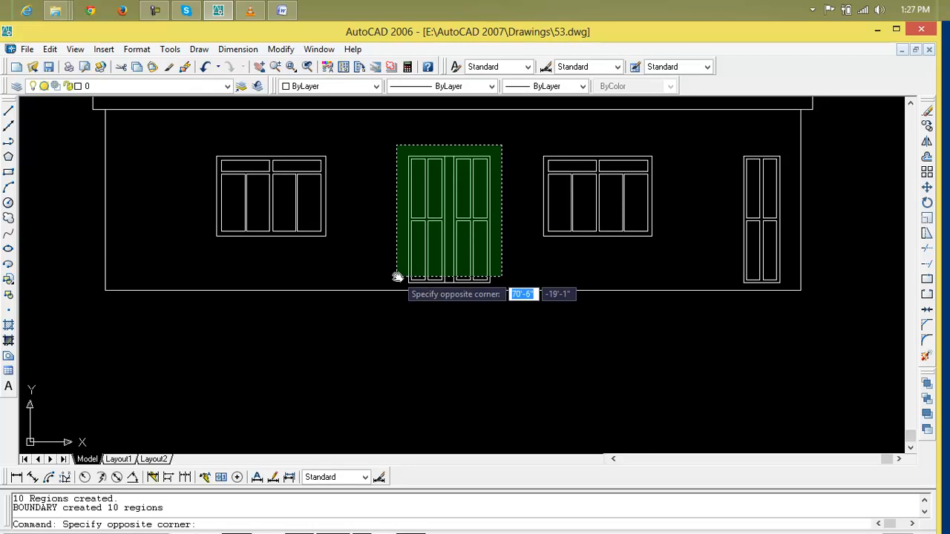
pyautogui.press('Escape')
pyautogui.press('Escape')
# Start another region boundary and define a new boundary set containing the double door and the leftmost window.
pyautogui.write('b')
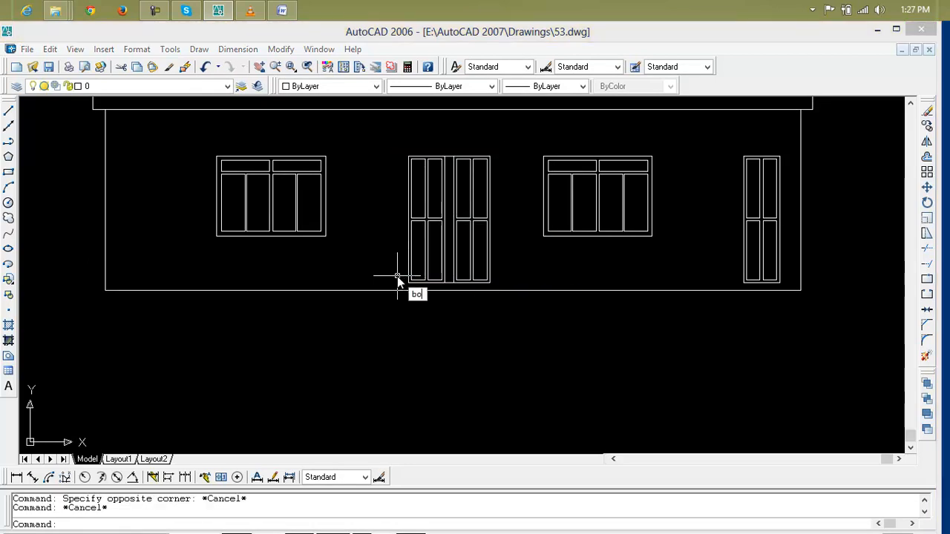
pyautogui.write('o')
pyautogui.press('Return')
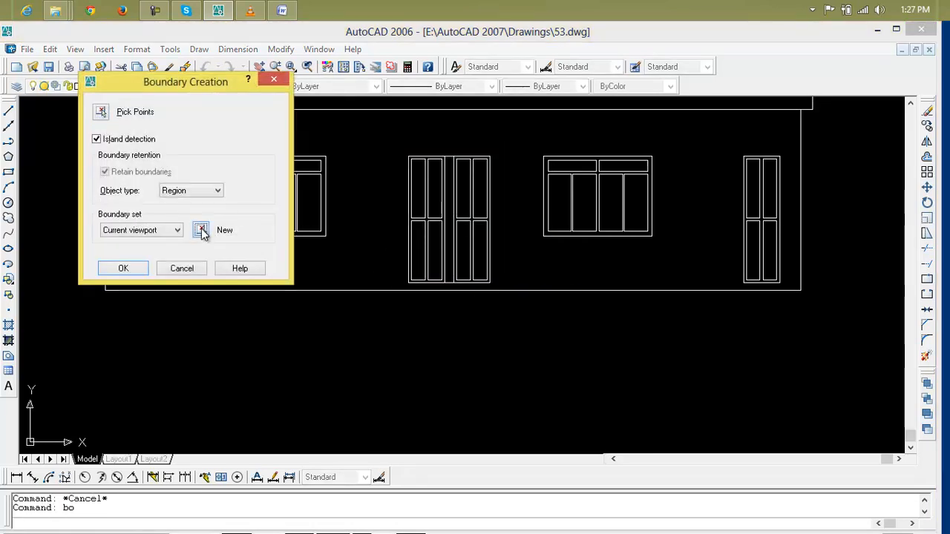
pyautogui.click(203, 232)
pyautogui.click(515, 141)
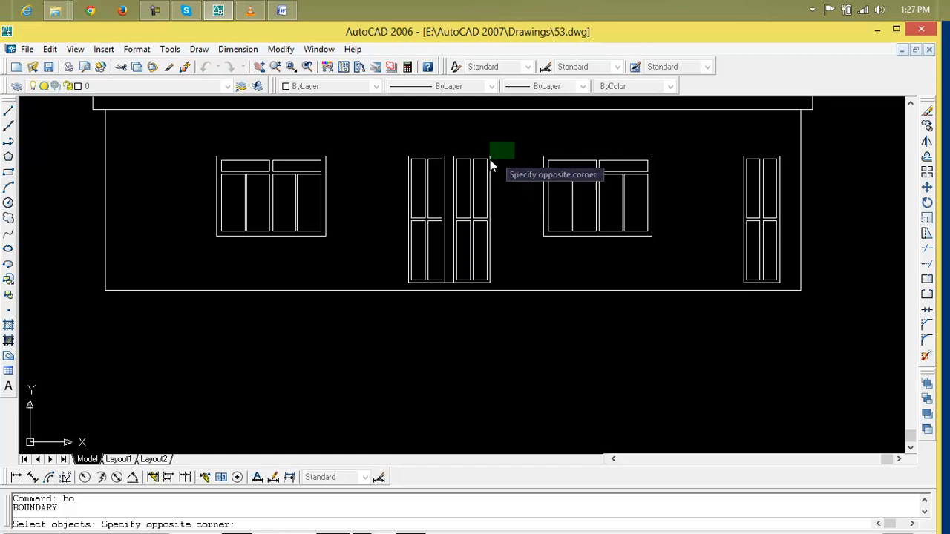
pyautogui.click(400, 285)
pyautogui.click(360, 138)
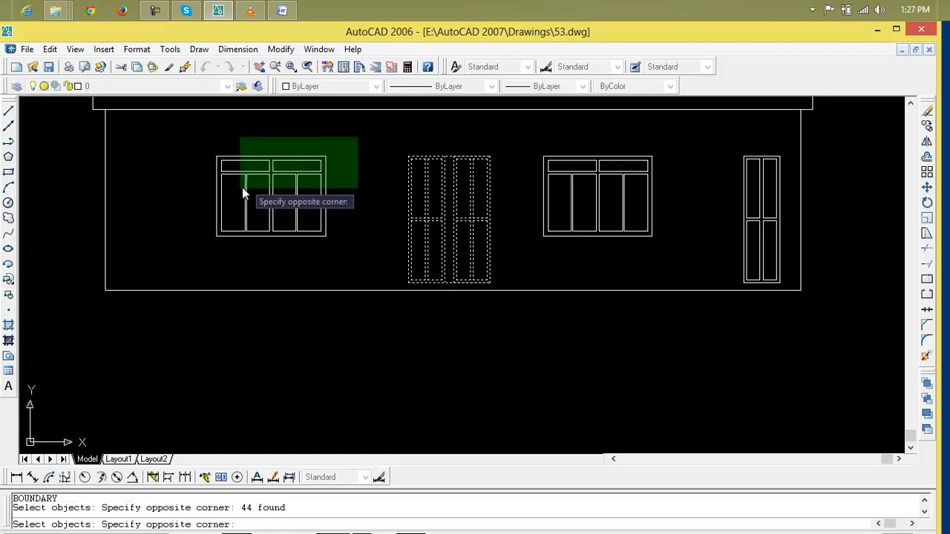
pyautogui.click(200, 243)
pyautogui.press('Return')
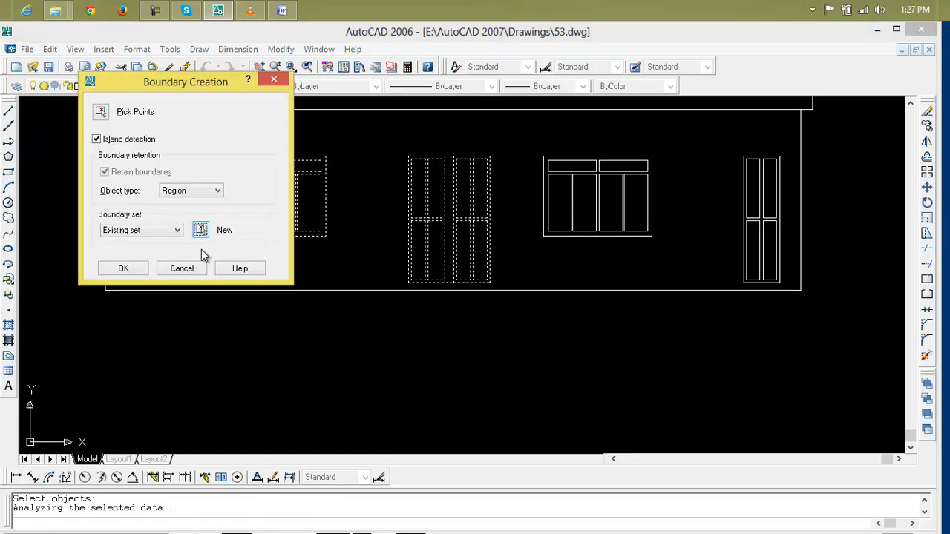
# Pick internal points in all eight panels of the double door for the region boundaries.
pyautogui.click(103, 113)
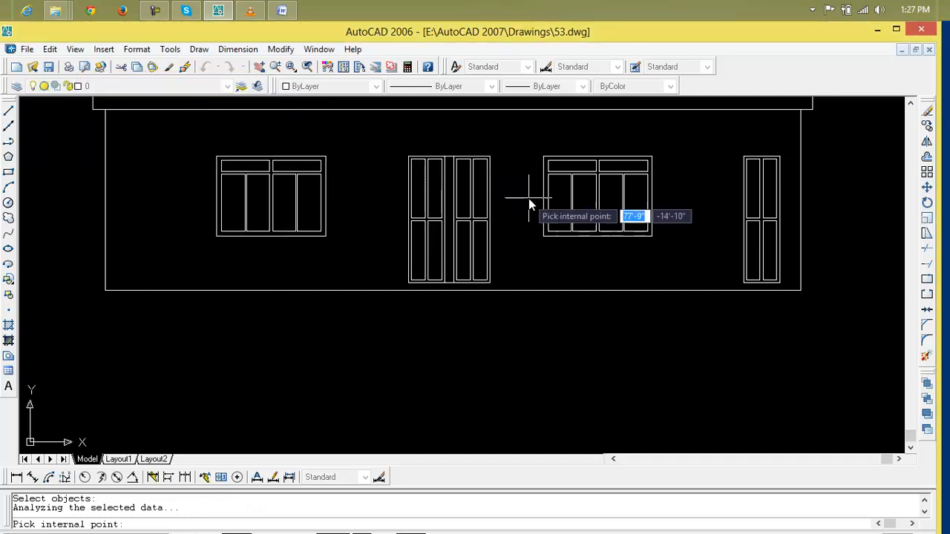
pyautogui.scroll(3, 527, 205)
pyautogui.click(435, 187)
pyautogui.click(402, 197)
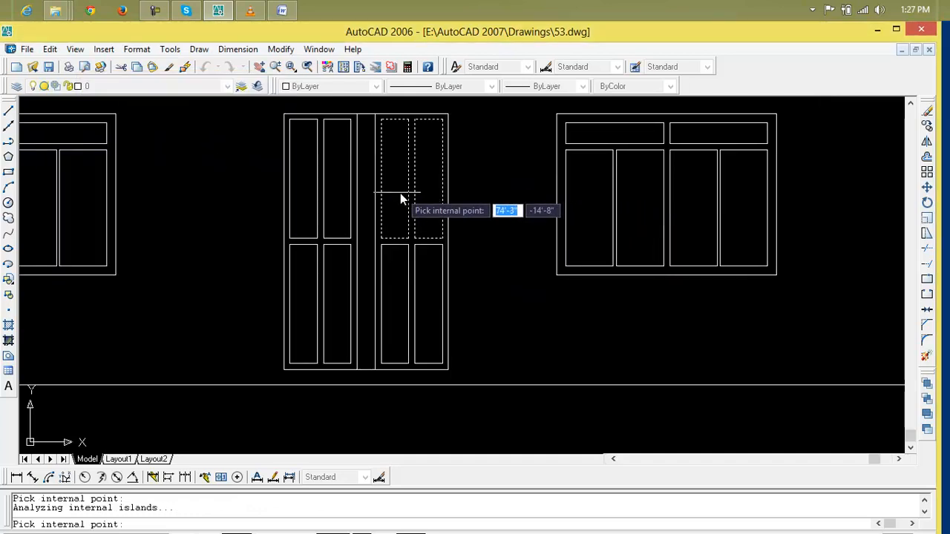
pyautogui.click(340, 186)
pyautogui.click(316, 187)
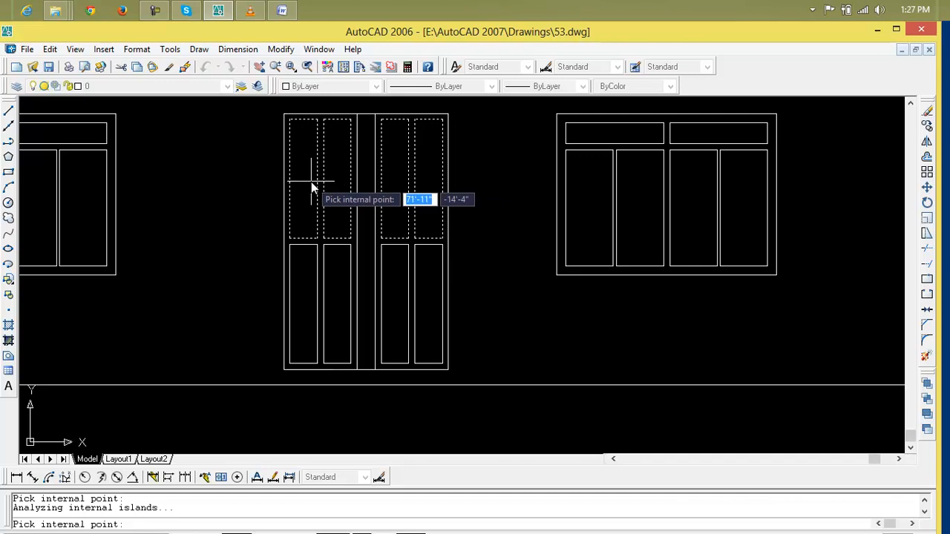
pyautogui.click(299, 265)
pyautogui.click(327, 269)
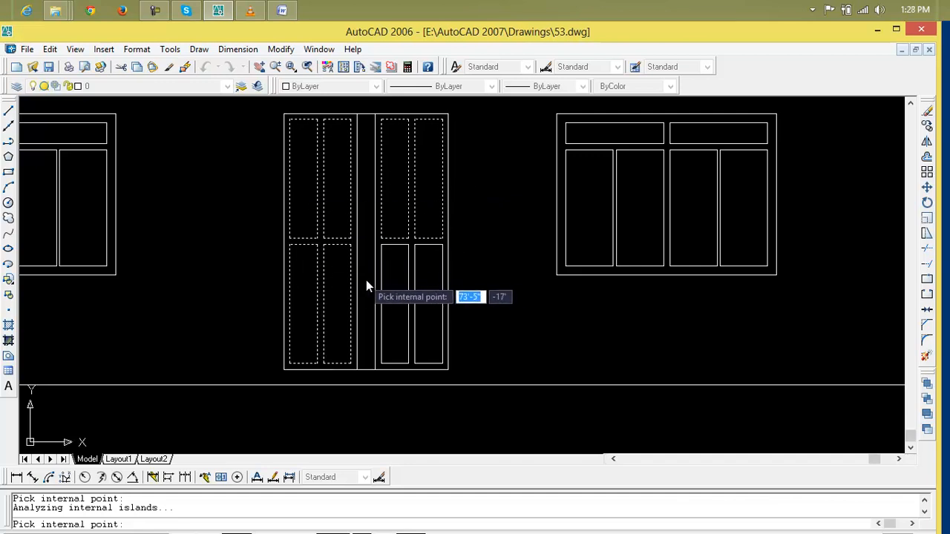
pyautogui.click(389, 278)
pyautogui.click(421, 279)
# Add the six panes of the leftmost window and create the regions from all picked panels.
pyautogui.scroll(-4, 251, 273)
pyautogui.moveTo(251, 274); pyautogui.dragTo(517, 279, button='middle')
pyautogui.scroll(5, 475, 272)
pyautogui.click(384, 245)
pyautogui.click(339, 239)
pyautogui.click(299, 235)
pyautogui.click(230, 225)
pyautogui.click(265, 150)
pyautogui.click(361, 146)
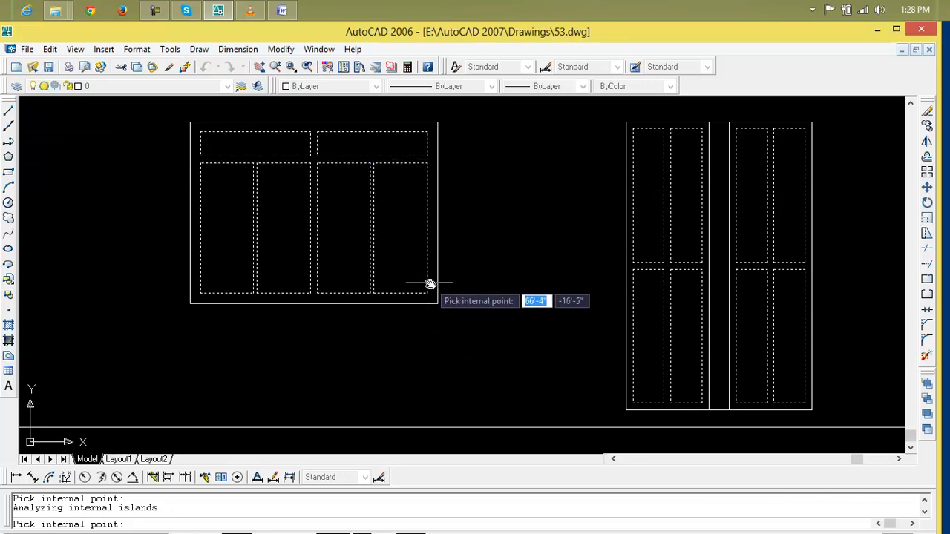
pyautogui.press('Return')
# Start a hatch for the single door near the elevation's right end and set it up as a gradient fill.
pyautogui.scroll(-5, 435, 275)
pyautogui.moveTo(492, 271); pyautogui.dragTo(388, 276, button='middle')
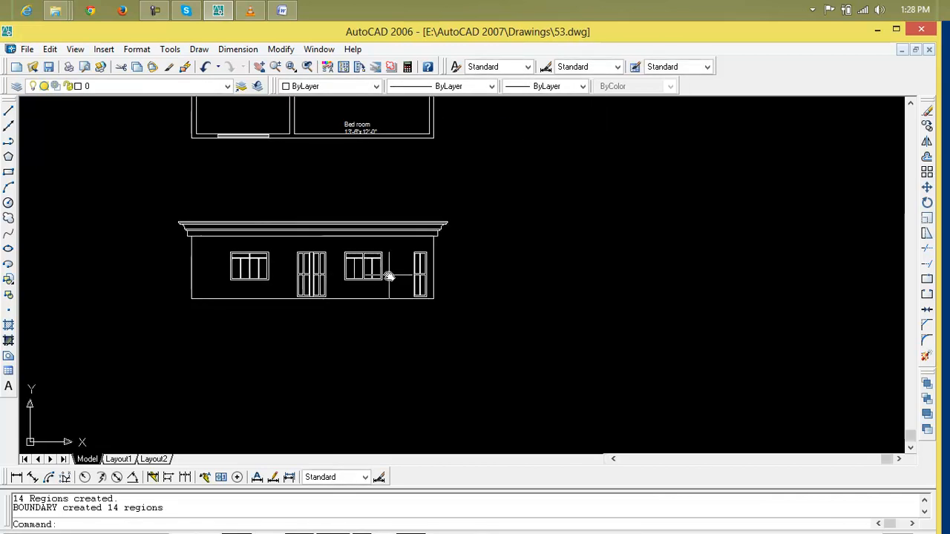
pyautogui.scroll(5, 389, 276)
pyautogui.scroll(3, 467, 255)
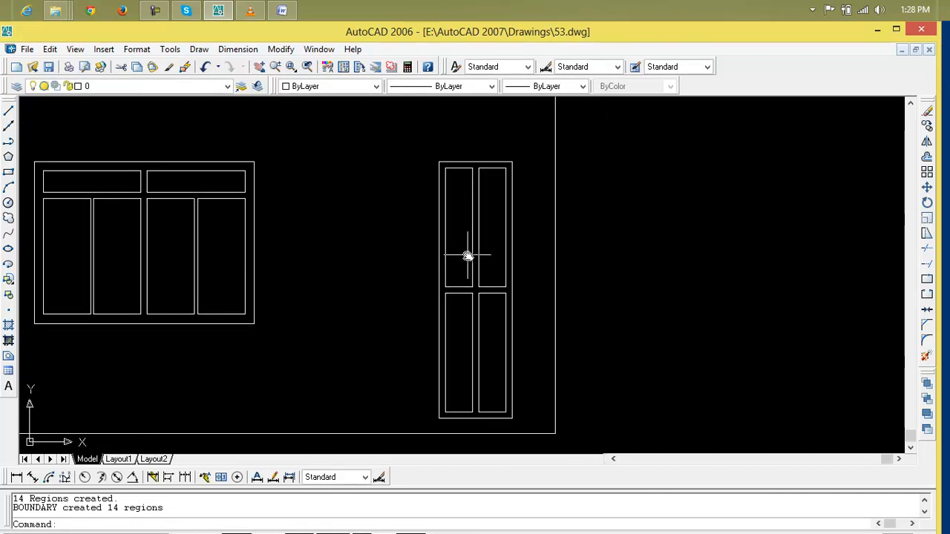
pyautogui.press('Escape')
pyautogui.press('Escape')
pyautogui.write('h')
pyautogui.press('Return')
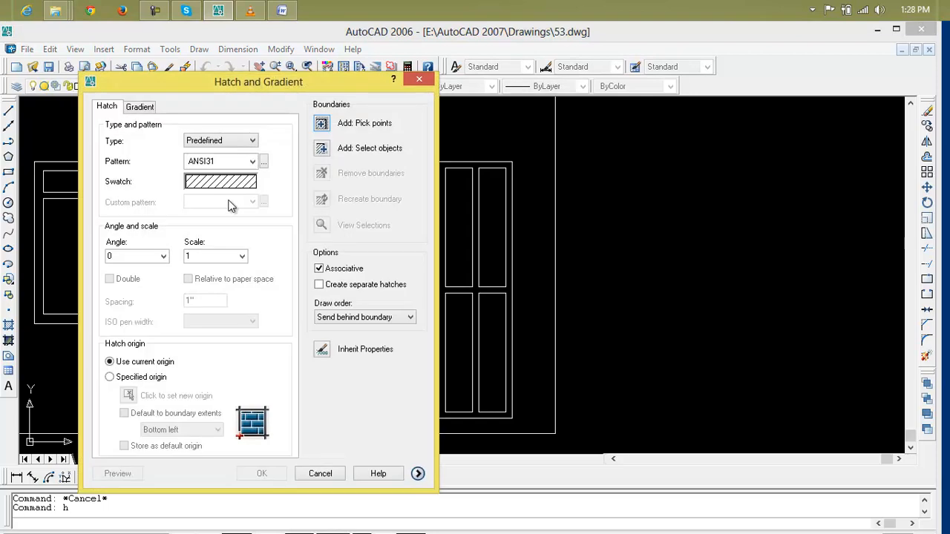
pyautogui.click(138, 107)
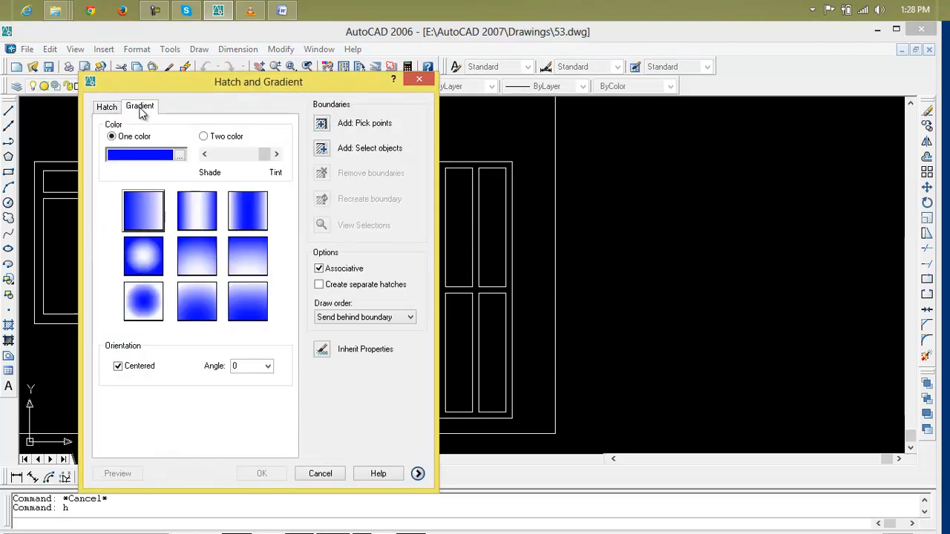
# Set the one-color gradient to DIC 6 from the DIC COLOR GUIDE(R) color book.
pyautogui.click(182, 157)
pyautogui.click(177, 185)
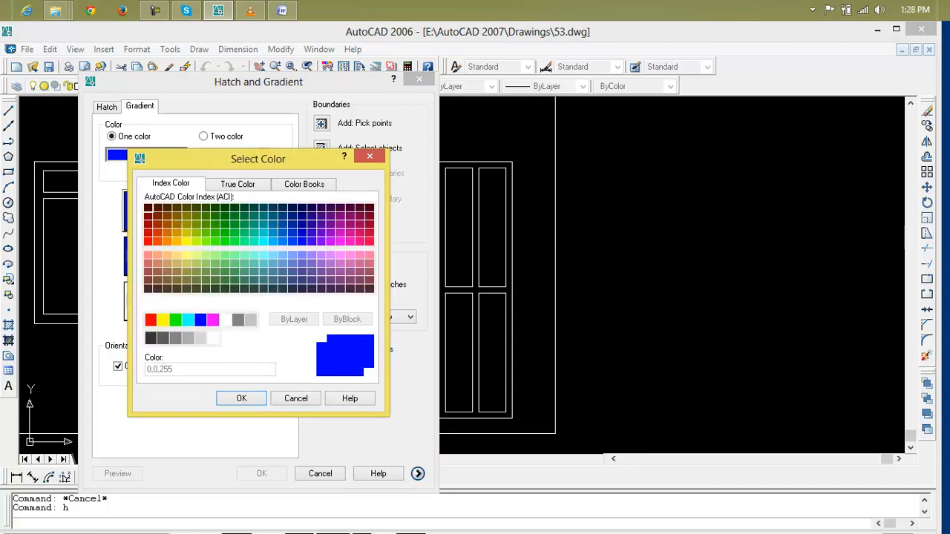
pyautogui.click(239, 185)
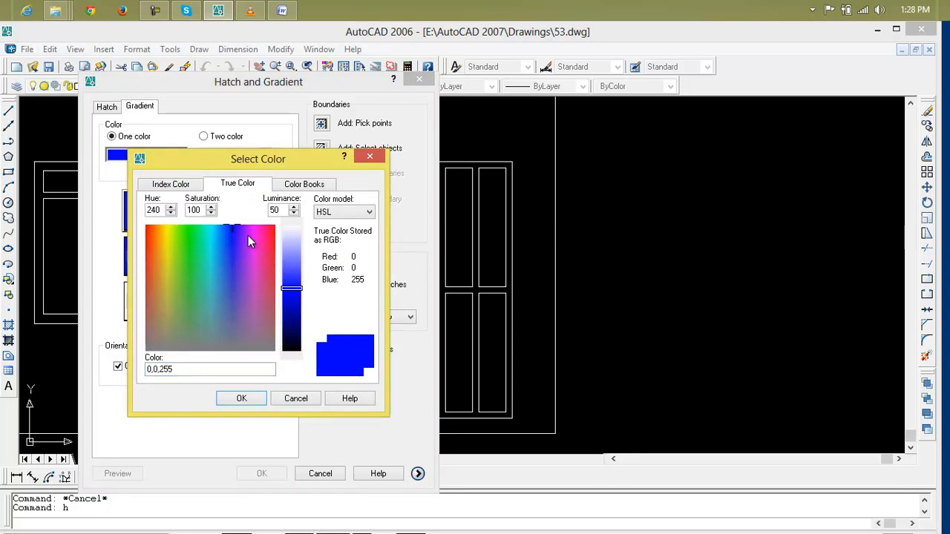
pyautogui.click(283, 186)
pyautogui.click(256, 253)
pyautogui.click(255, 266)
pyautogui.click(254, 279)
pyautogui.click(260, 291)
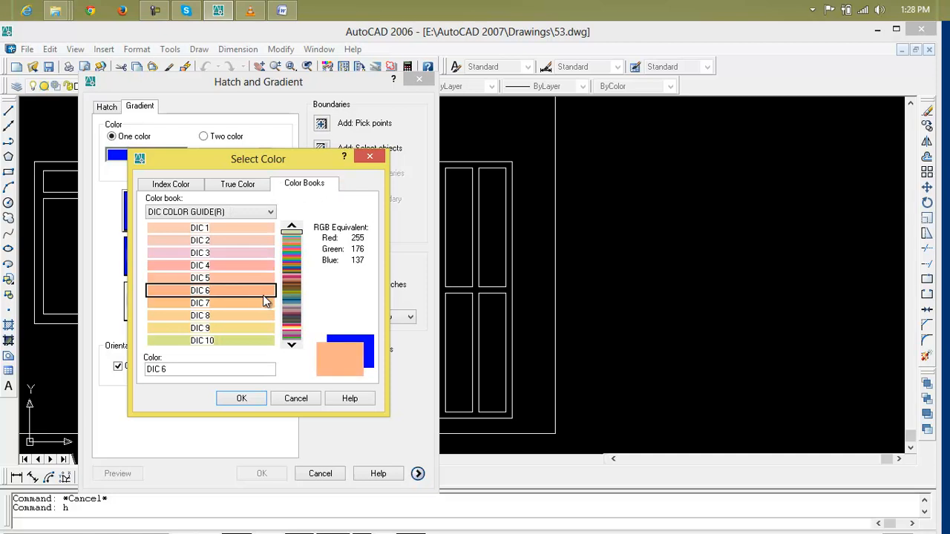
pyautogui.click(242, 398)
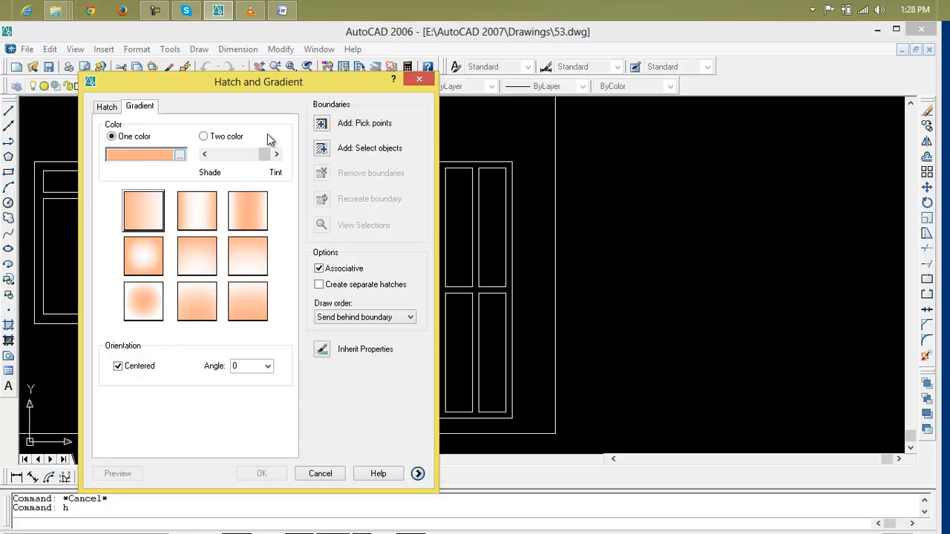
# Lower the gradient's tint and choose the middle one of the nine gradient patterns.
pyautogui.moveTo(267, 156); pyautogui.dragTo(250, 163)
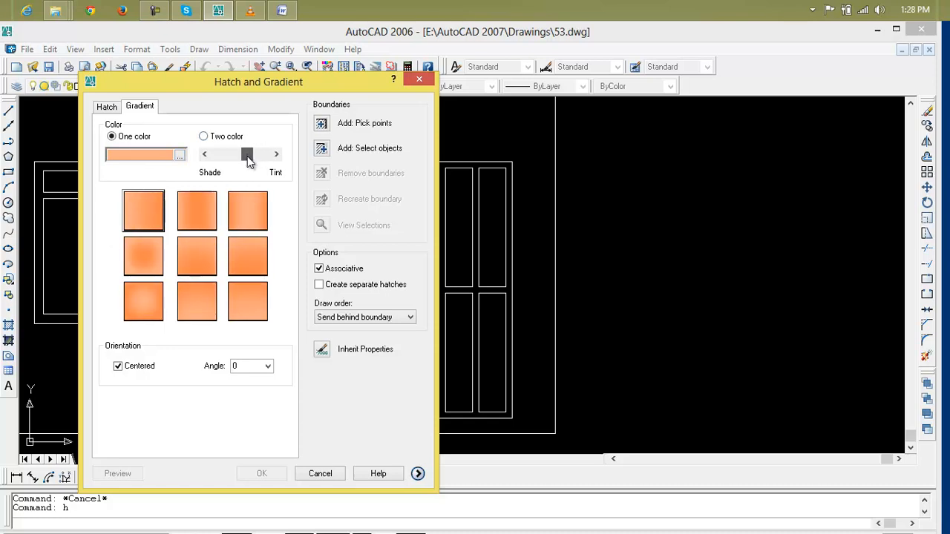
pyautogui.click(202, 252)
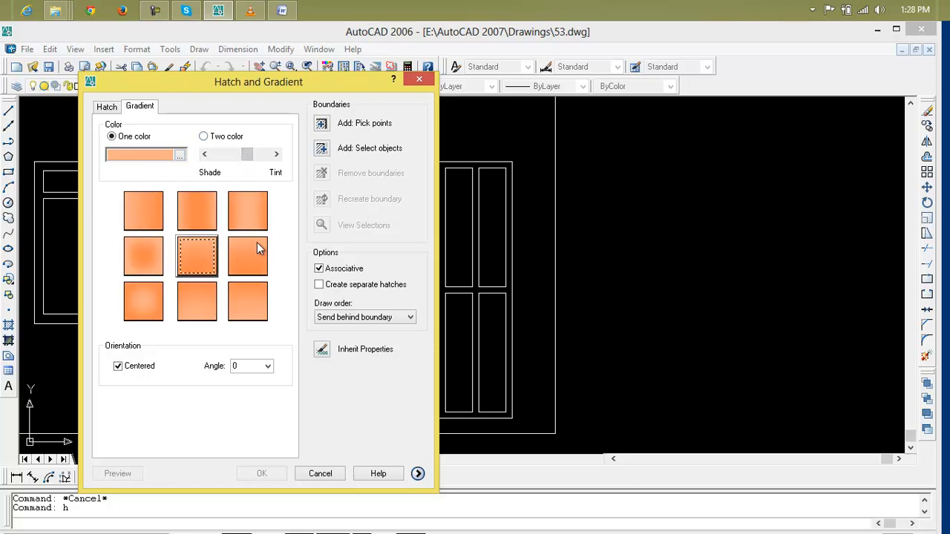
# Pick the four panels of the single door as hatch boundaries, preview the gradient fill and accept it.
pyautogui.click(326, 126)
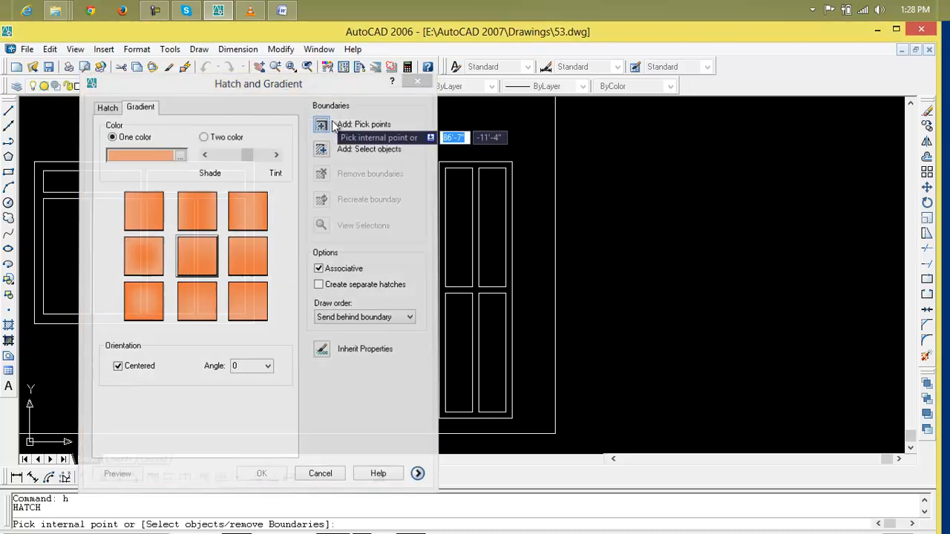
pyautogui.click(478, 223)
pyautogui.click(454, 273)
pyautogui.click(463, 334)
pyautogui.click(495, 334)
pyautogui.press('Return')
pyautogui.click(117, 474)
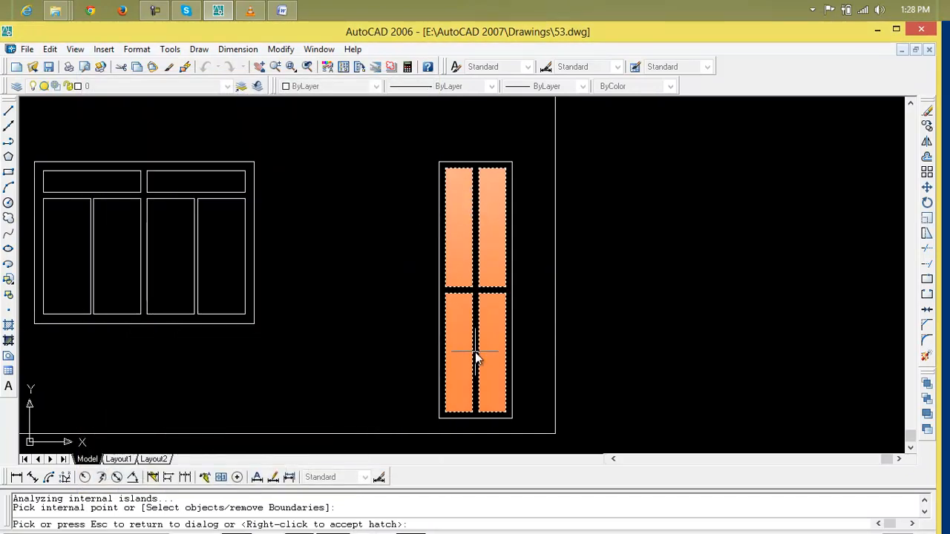
pyautogui.rightClick(475, 357)
# Draw a vertical line along the left edge of the leftmost window, from the top of the wall to the ground line.
pyautogui.scroll(-6, 473, 346)
pyautogui.moveTo(471, 334); pyautogui.dragTo(631, 291, button='middle')
pyautogui.scroll(5, 631, 291)
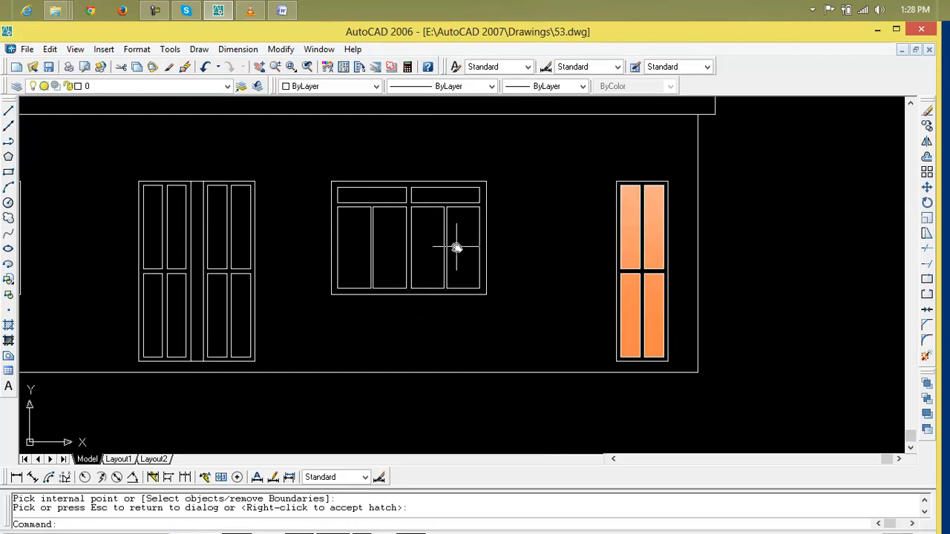
pyautogui.scroll(-2, 456, 247)
pyautogui.moveTo(456, 248); pyautogui.dragTo(605, 252, button='middle')
pyautogui.moveTo(419, 290); pyautogui.dragTo(453, 287, button='middle')
pyautogui.scroll(6, 236, 247)
pyautogui.scroll(-4, 236, 248)
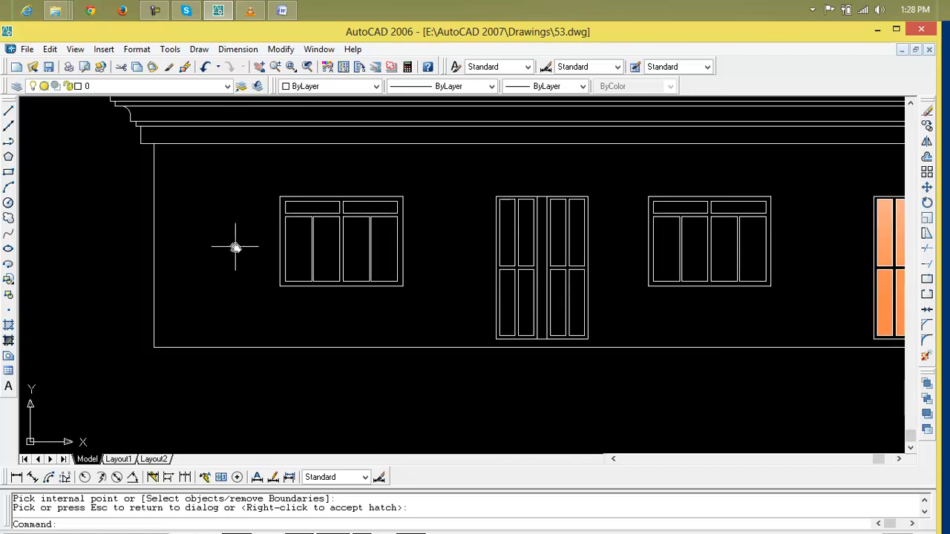
pyautogui.moveTo(235, 247); pyautogui.dragTo(245, 265, button='middle')
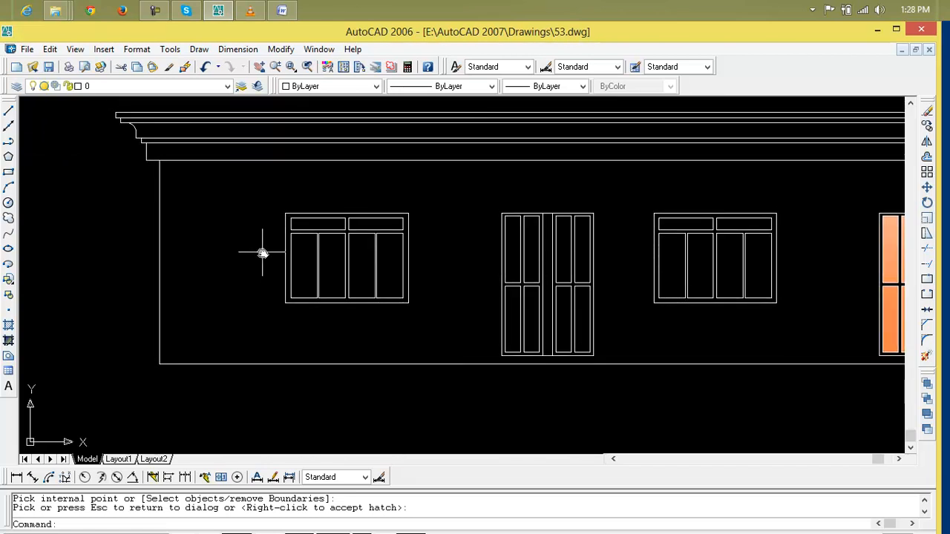
pyautogui.write('l')
pyautogui.press('Return')
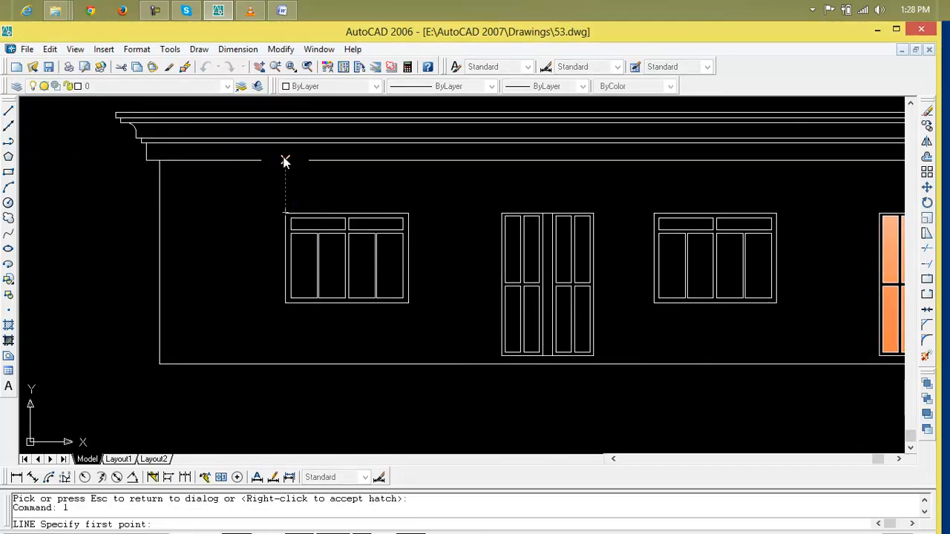
pyautogui.click(285, 160)
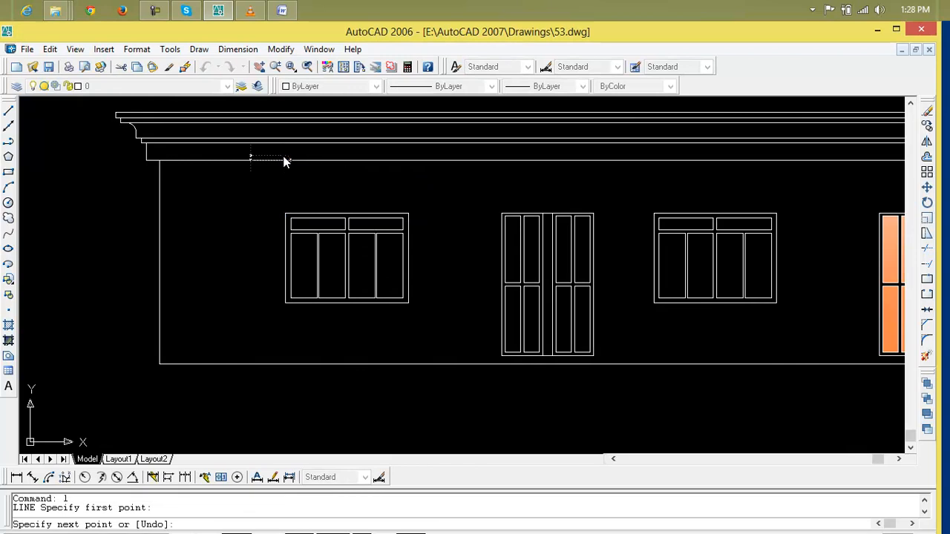
pyautogui.click(285, 364)
pyautogui.press('Escape')
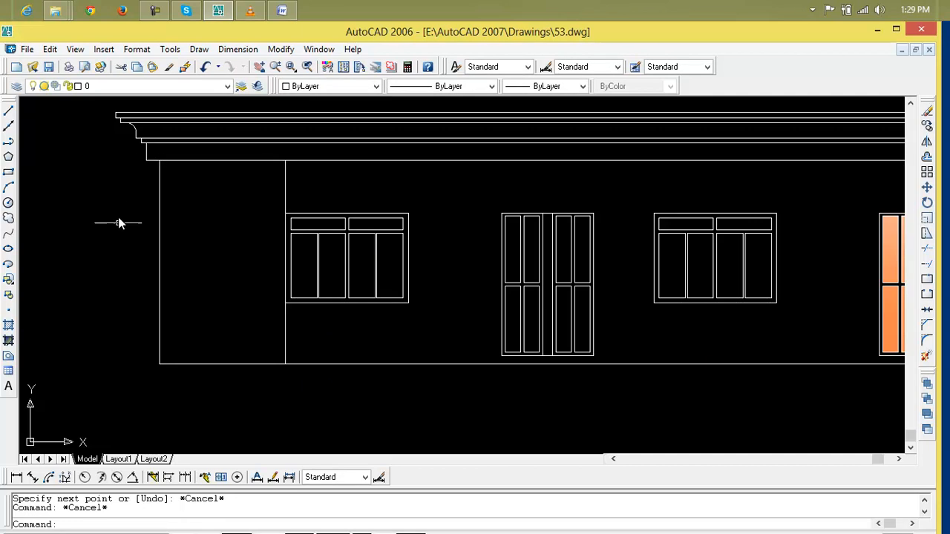
pyautogui.moveTo(218, 222); pyautogui.dragTo(198, 230, button='middle')
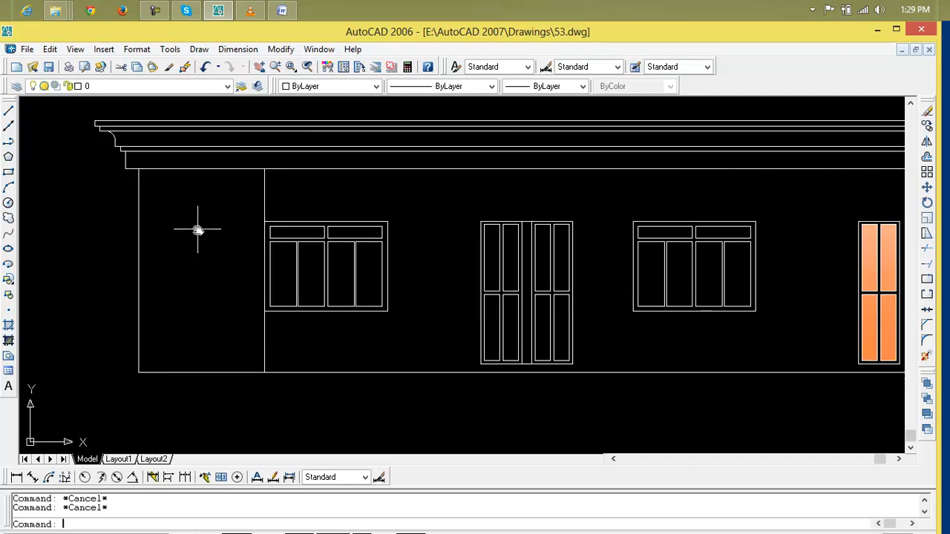
pyautogui.write('b')
pyautogui.press('Return')
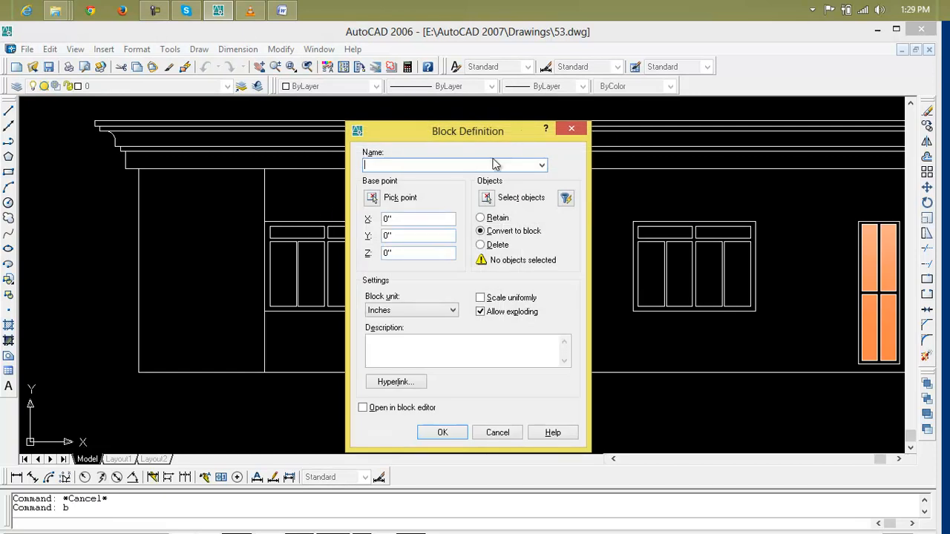
pyautogui.click(571, 132)
# Create a region boundary from the blank wall area between the building's left edge and the new vertical line.
pyautogui.write('b')
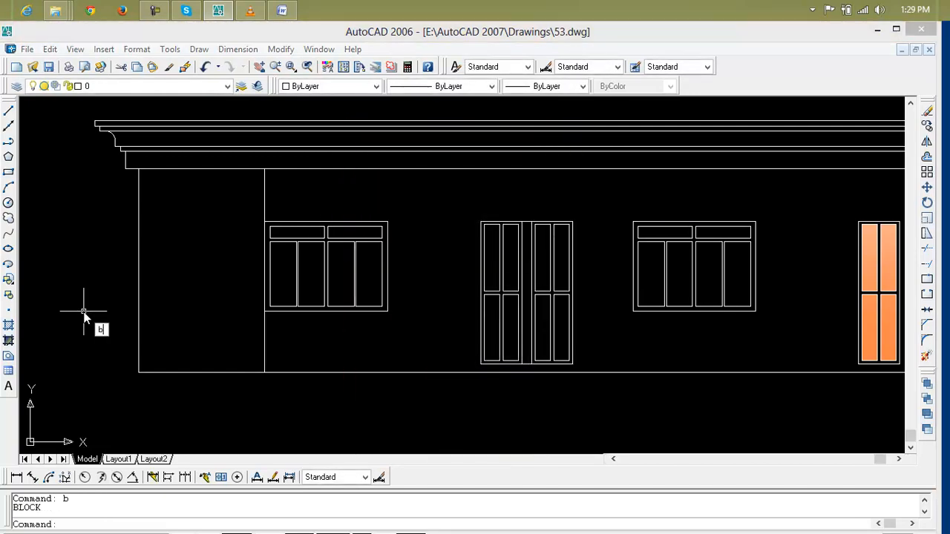
pyautogui.write('o')
pyautogui.press('Return')
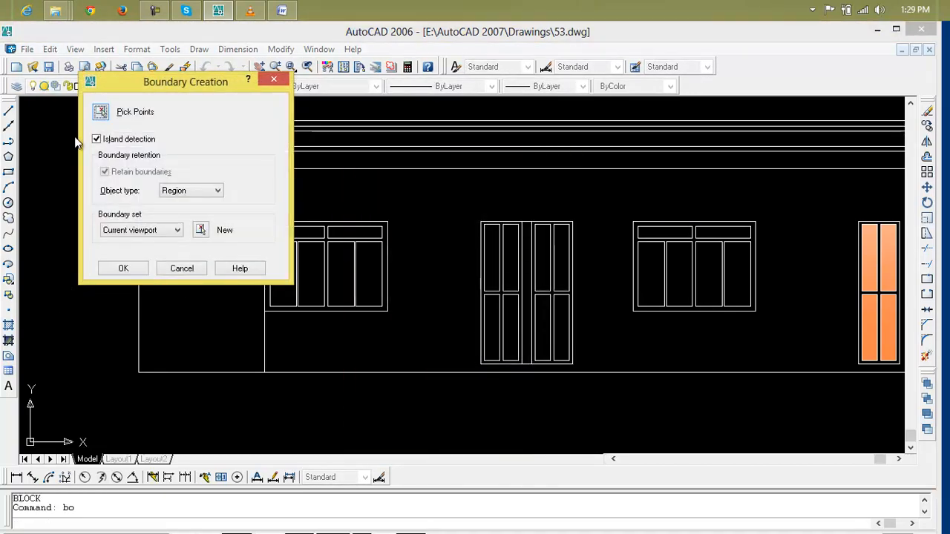
pyautogui.click(100, 113)
pyautogui.click(215, 246)
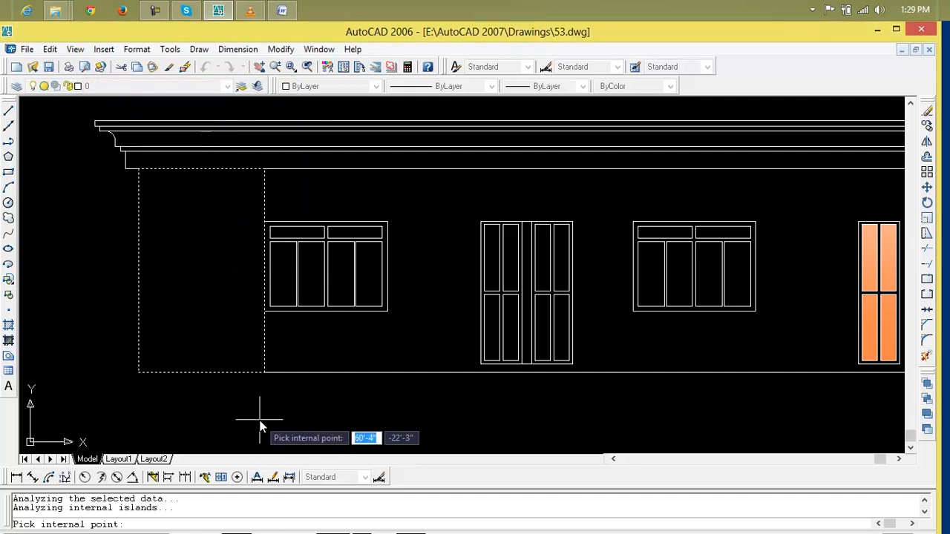
pyautogui.press('Return')
# Draw a vertical line along the left edge of the double door, from the ground line to the top of the wall.
pyautogui.write('l')
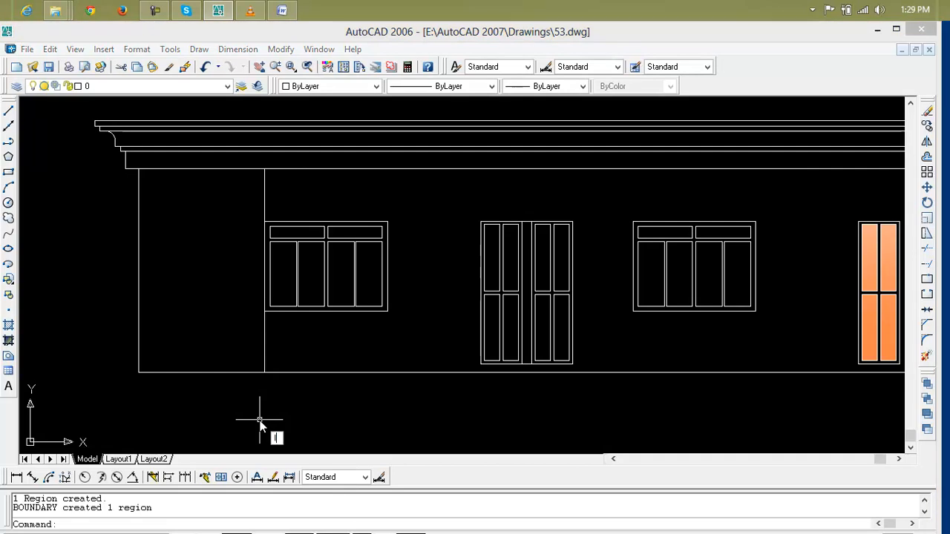
pyautogui.press('Return')
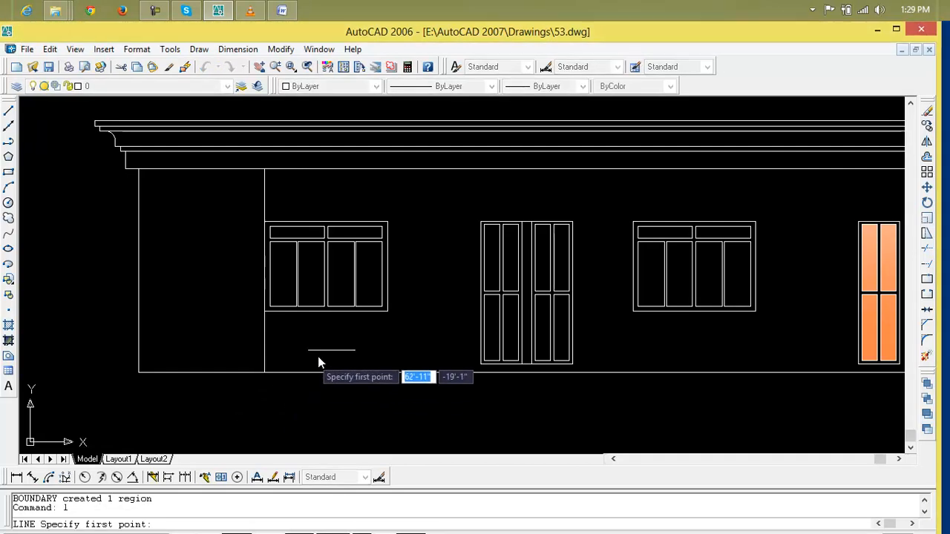
pyautogui.click(481, 369)
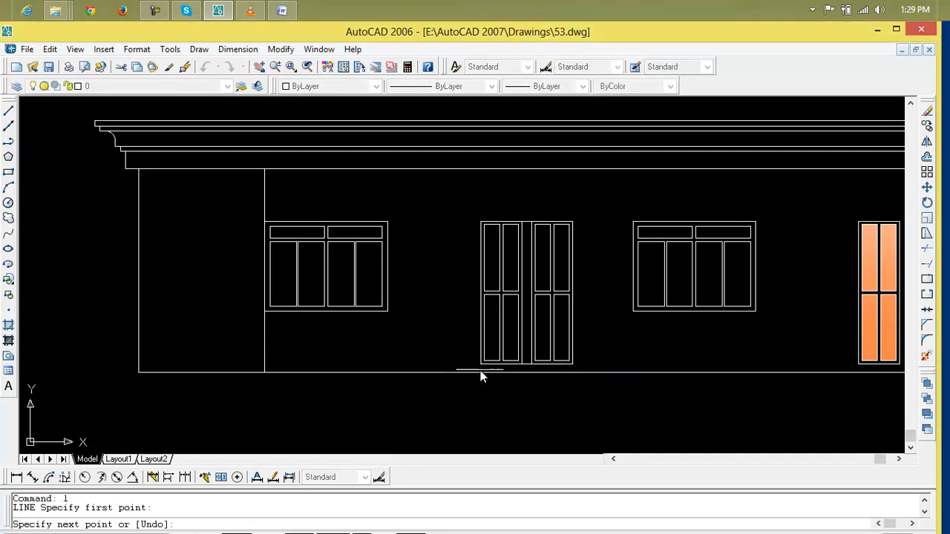
pyautogui.click(479, 171)
pyautogui.press('Return')
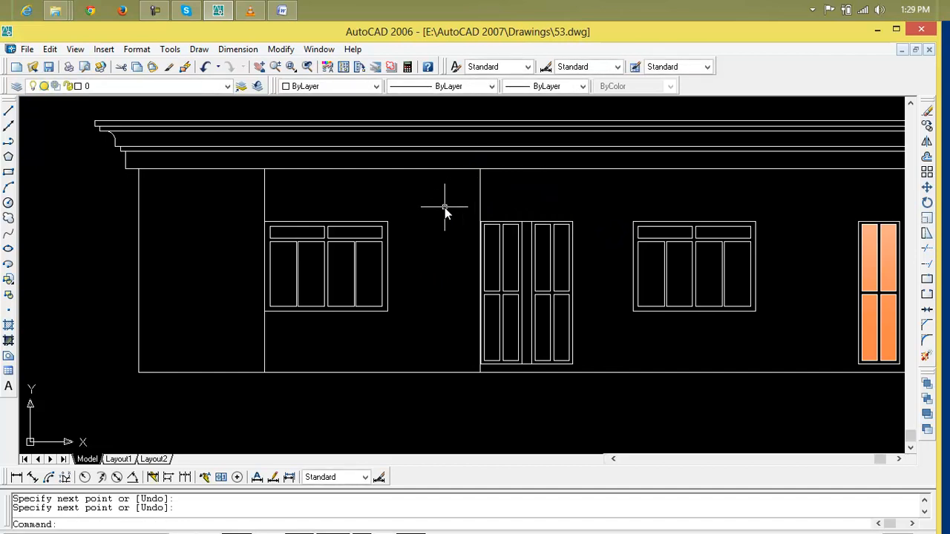
# Draw a horizontal line from the leftmost window's top-left corner to the double door's top-left corner.
pyautogui.write('l')
pyautogui.press('Return')
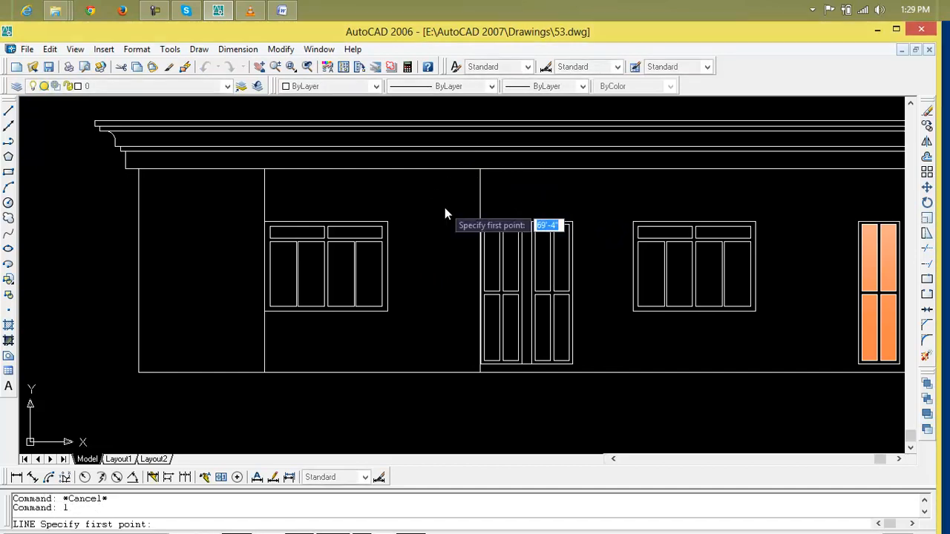
pyautogui.click(266, 222)
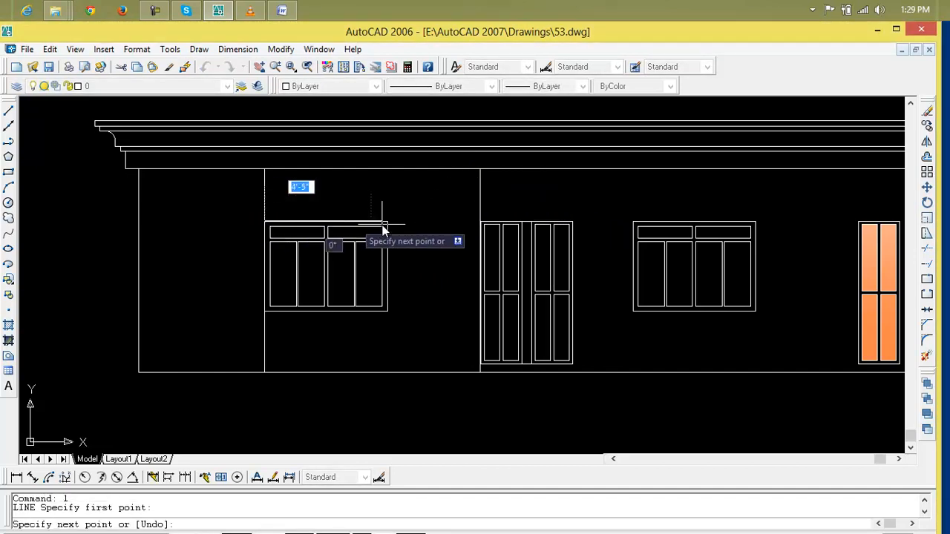
pyautogui.click(481, 222)
pyautogui.press('Return')
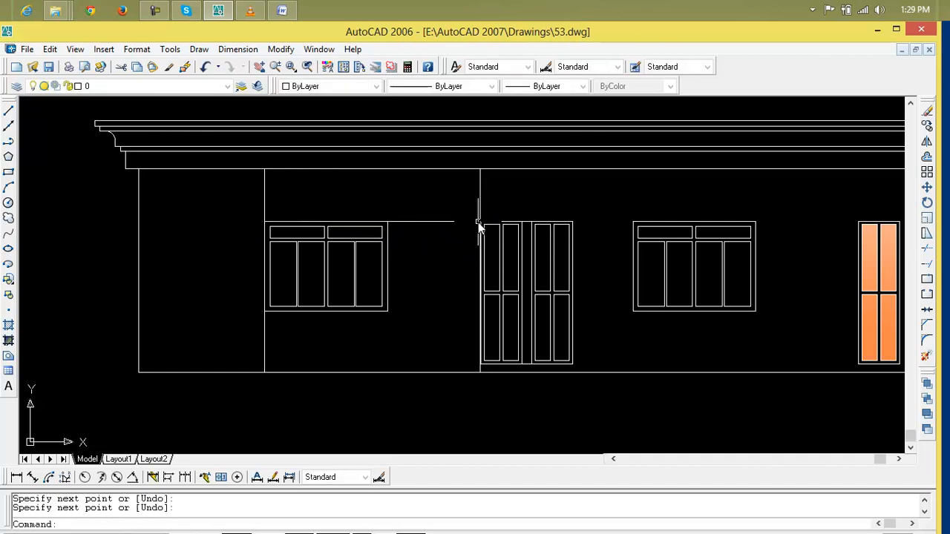
# Draw a vertical line from the leftmost window's top-right corner down to the ground line.
pyautogui.write('l')
pyautogui.press('Return')
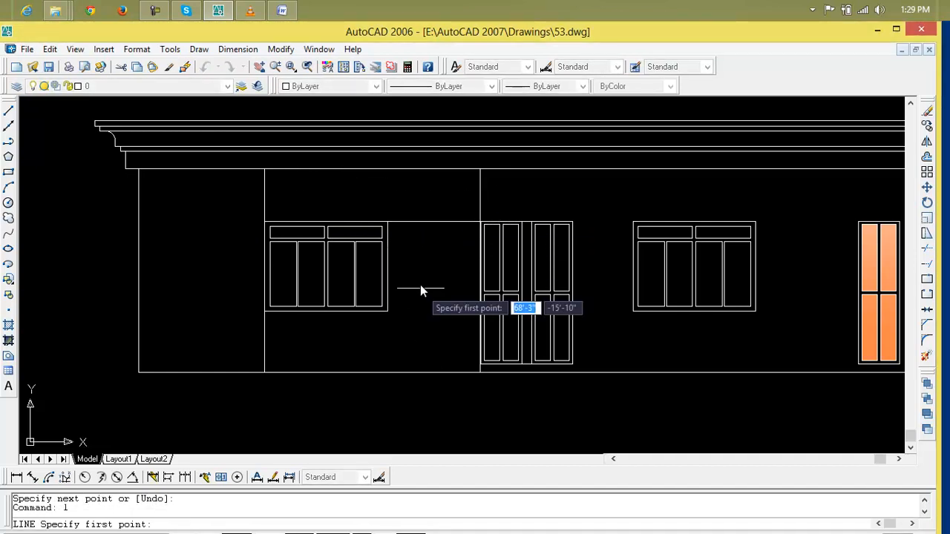
pyautogui.click(387, 222)
pyautogui.click(387, 372)
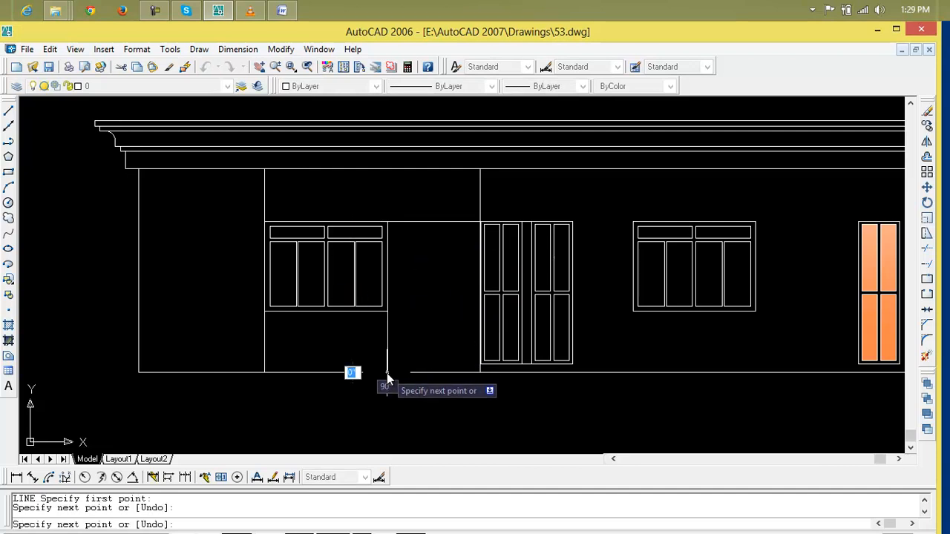
pyautogui.press('Return')
# Draw a horizontal line along the bottom edge of the leftmost window between its two lower corners.
pyautogui.press('Return')
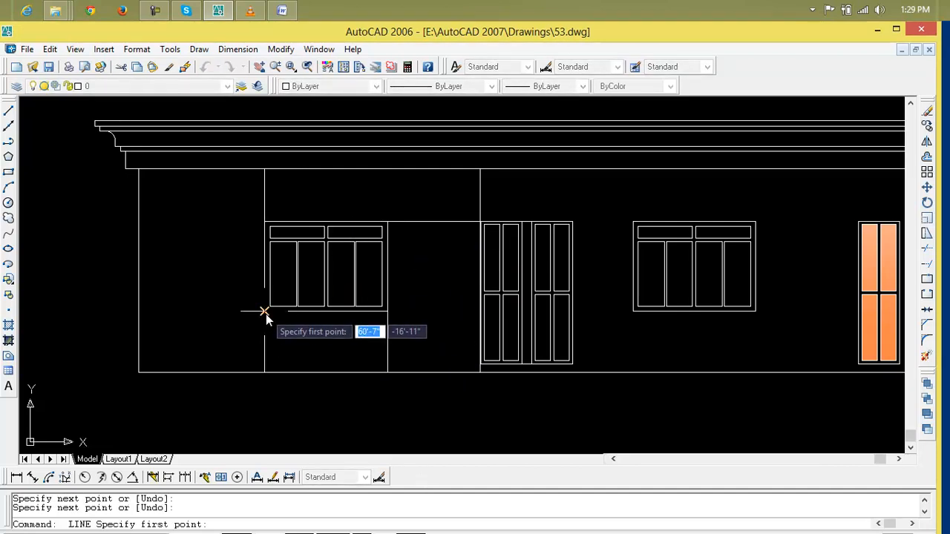
pyautogui.click(265, 312)
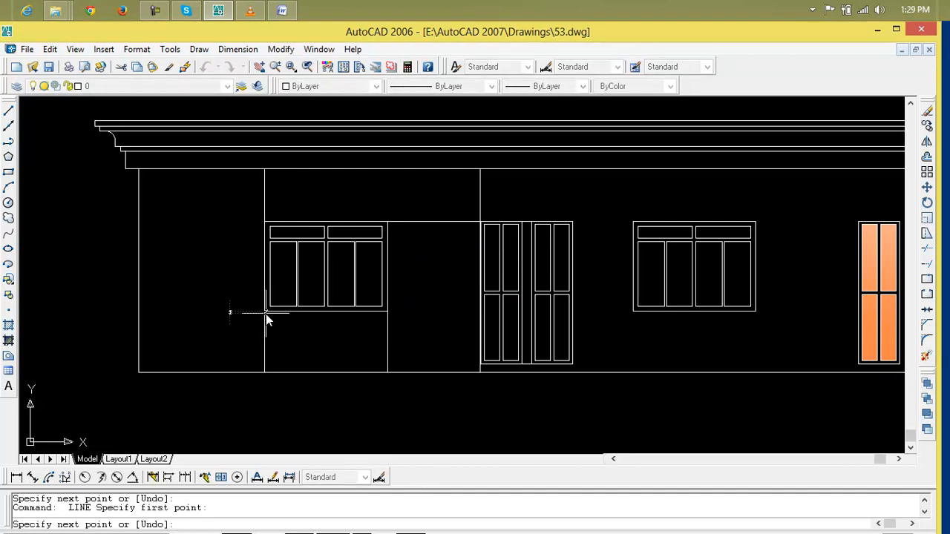
pyautogui.click(386, 312)
pyautogui.press('Return')
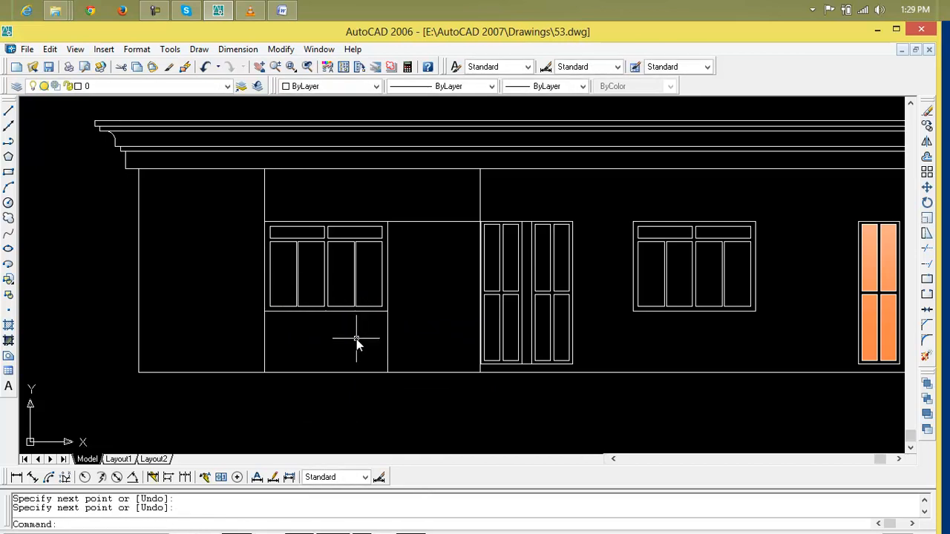
# Create region boundaries from the four wall areas left of the double door: beside, above and below the leftmost window, and the far-left section.
pyautogui.press('Escape')
pyautogui.press('Escape')
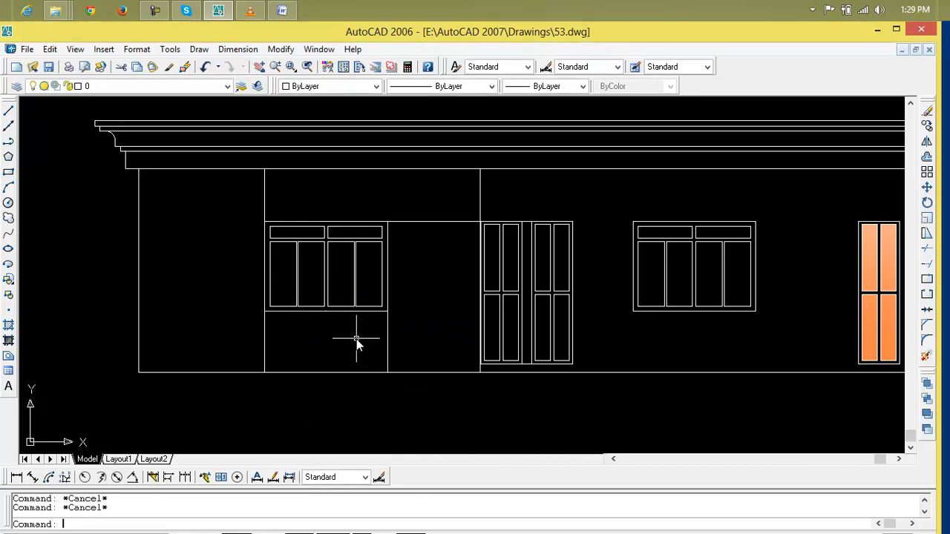
pyautogui.write('bo')
pyautogui.press('Return')
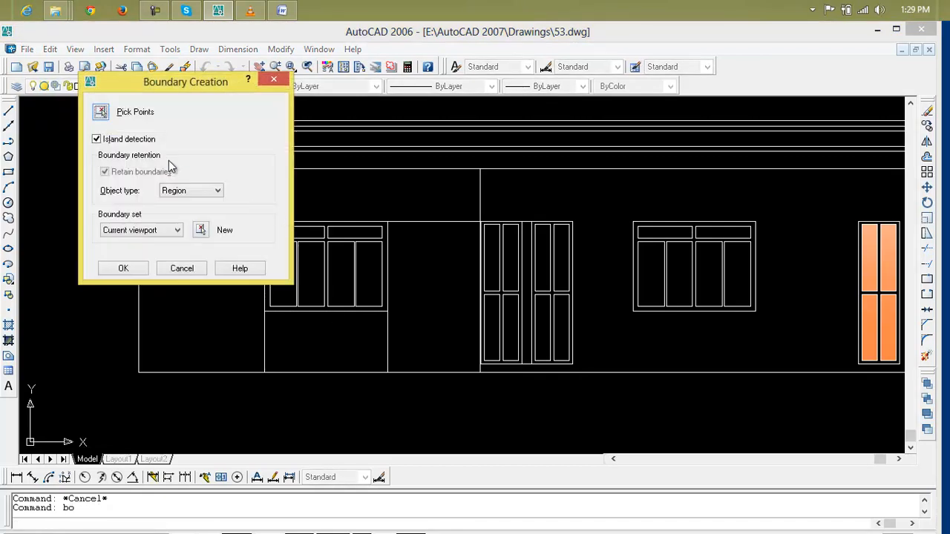
pyautogui.click(100, 113)
pyautogui.click(460, 265)
pyautogui.click(424, 194)
pyautogui.click(361, 333)
pyautogui.click(198, 294)
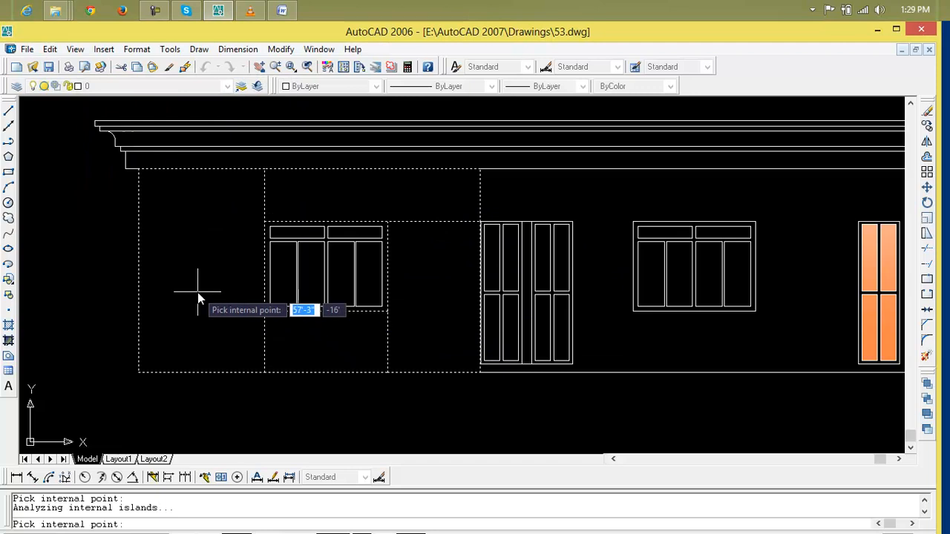
pyautogui.press('Return')
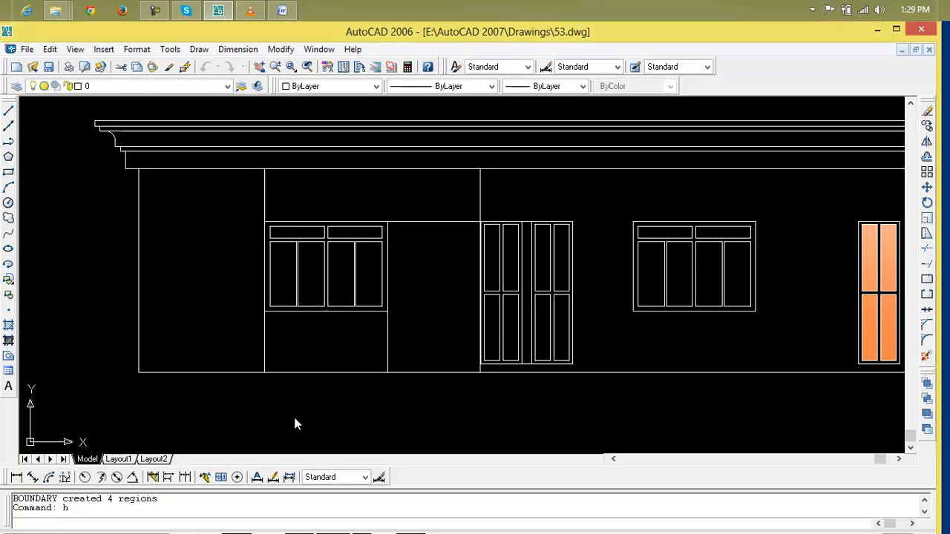
# Start a hatch and choose the predefined AR-B816 block pattern.
pyautogui.write('h')
pyautogui.press('Return')
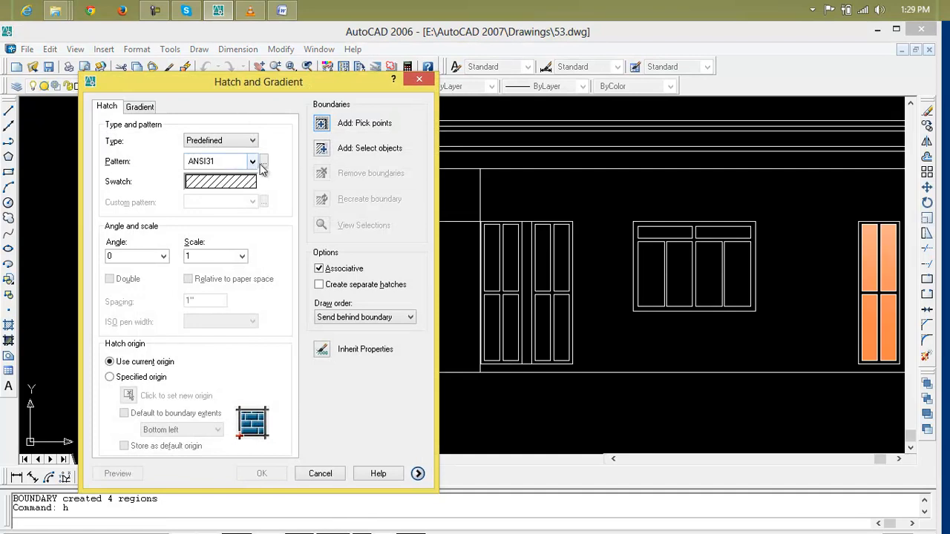
pyautogui.click(264, 161)
pyautogui.click(327, 243)
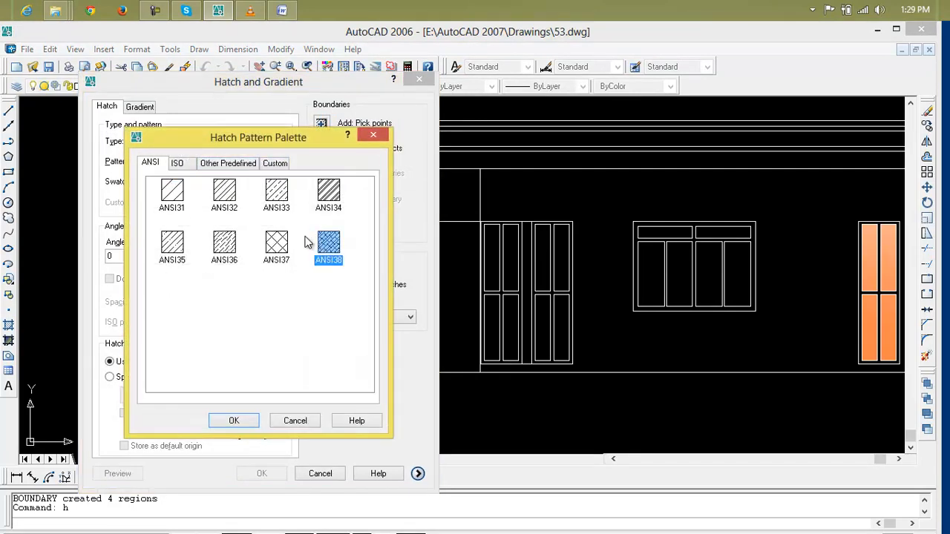
pyautogui.click(236, 166)
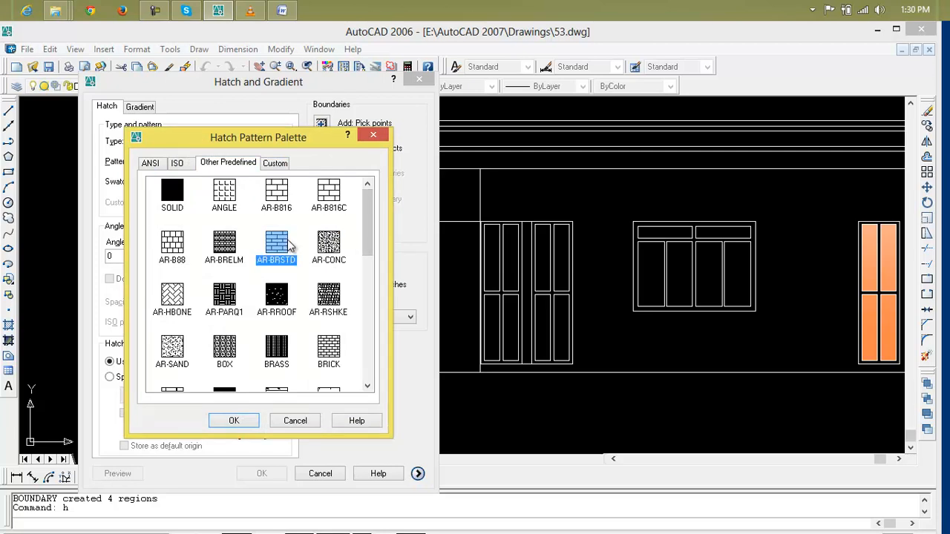
pyautogui.click(282, 196)
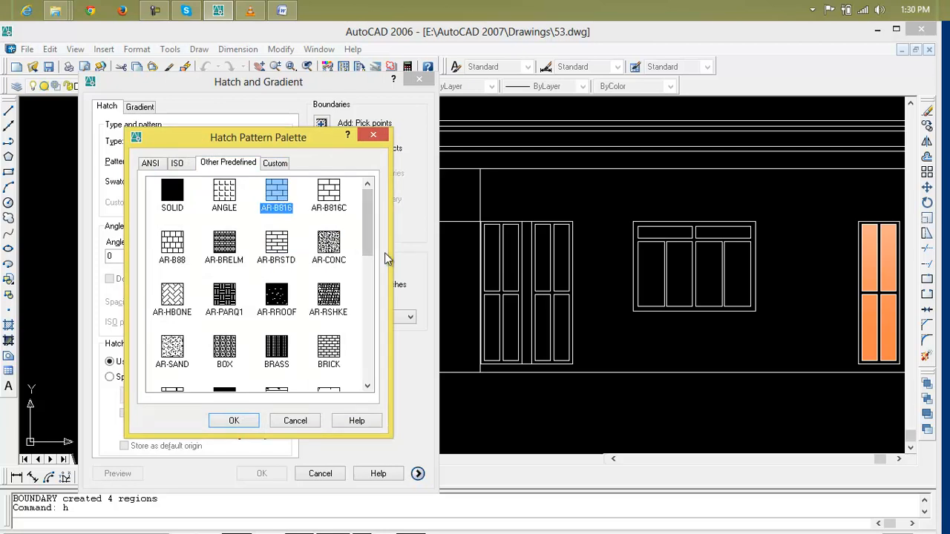
pyautogui.click(236, 420)
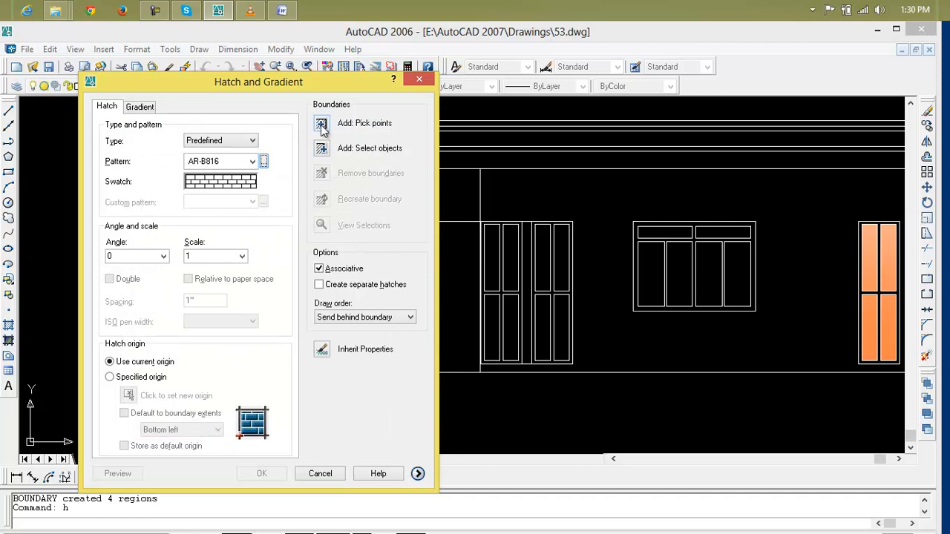
# Apply the AR-B816 hatch at scale 1 to the four wall areas around the leftmost window, previewing it before accepting.
pyautogui.click(320, 123)
pyautogui.click(426, 194)
pyautogui.click(319, 334)
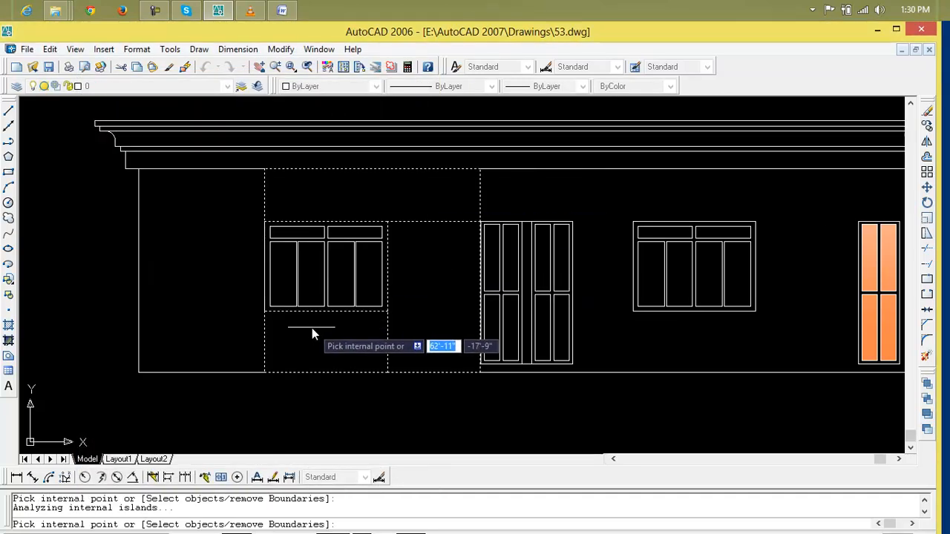
pyautogui.click(183, 272)
pyautogui.press('Return')
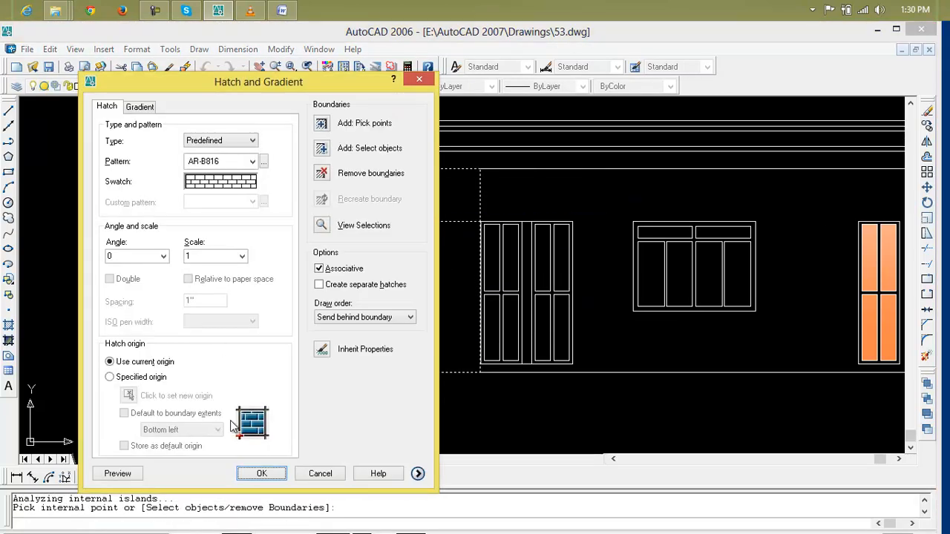
pyautogui.click(119, 474)
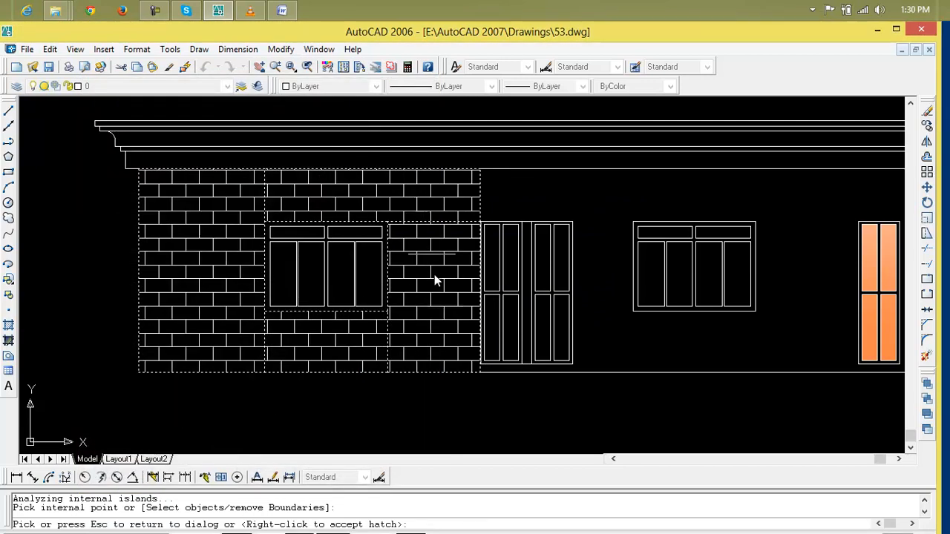
pyautogui.scroll(5, 378, 257)
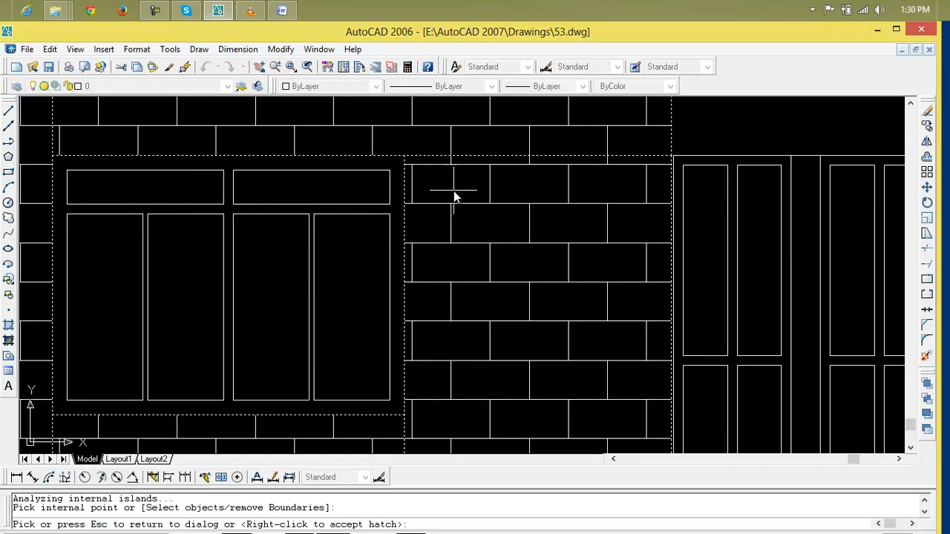
pyautogui.scroll(-6, 454, 223)
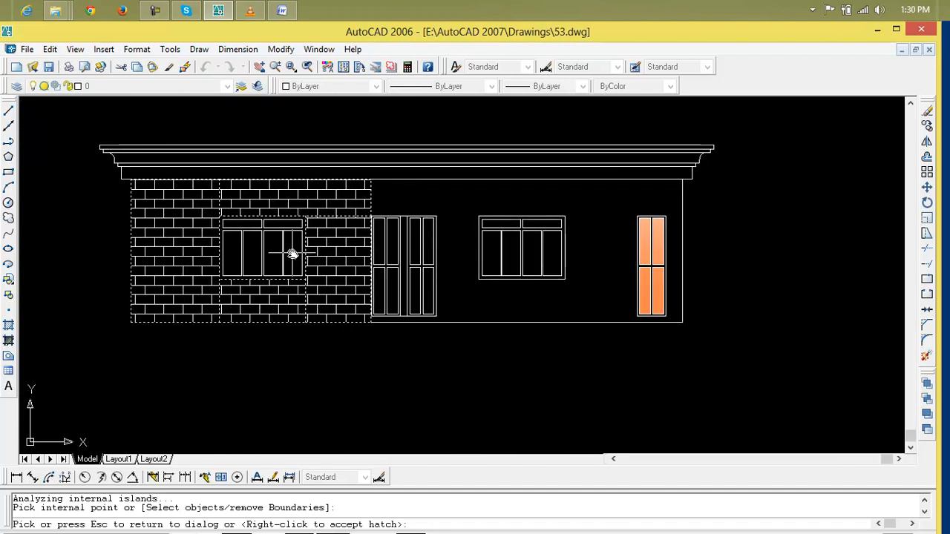
pyautogui.rightClick(292, 254)
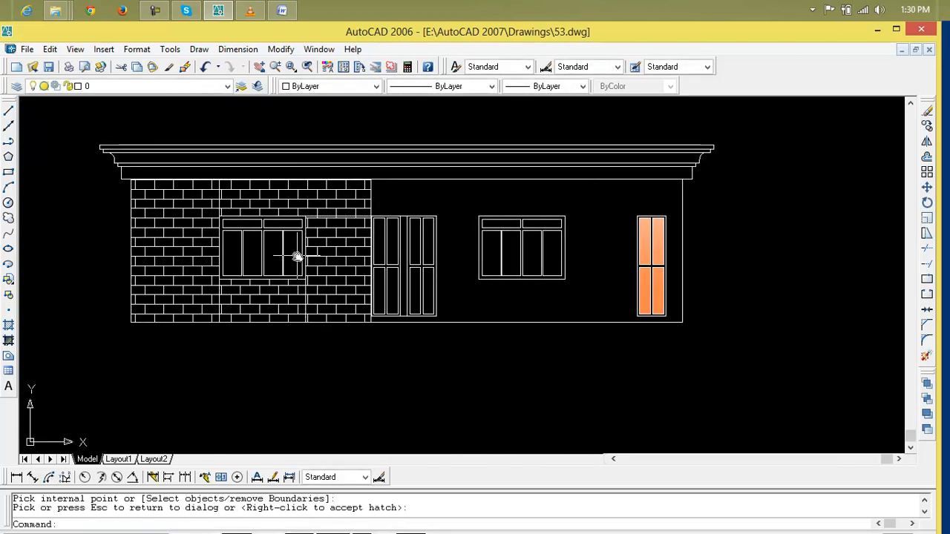
# Erase two overlapping boundary objects along the top edge of the wall area between the leftmost window and the double door.
pyautogui.scroll(3, 297, 256)
pyautogui.click(356, 172)
pyautogui.press('Delete')
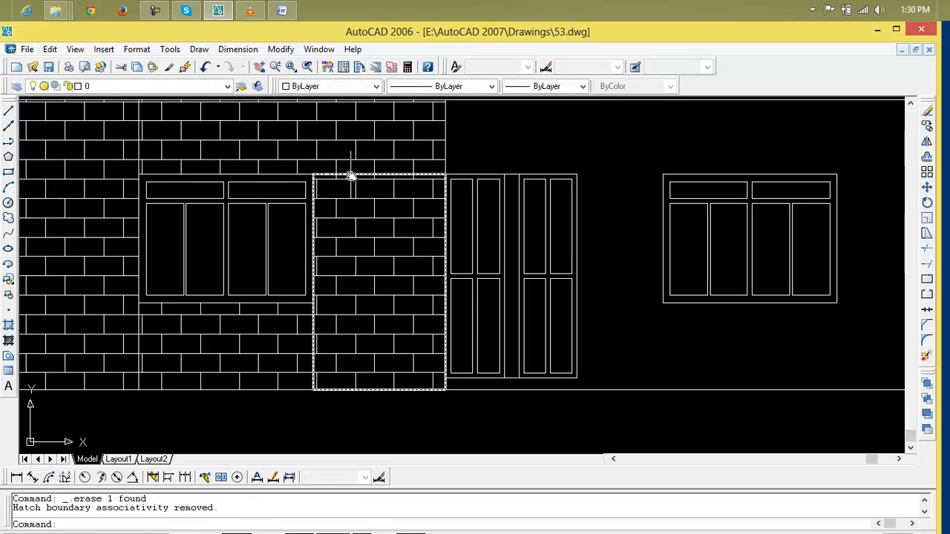
pyautogui.click(350, 176)
pyautogui.press('Delete')
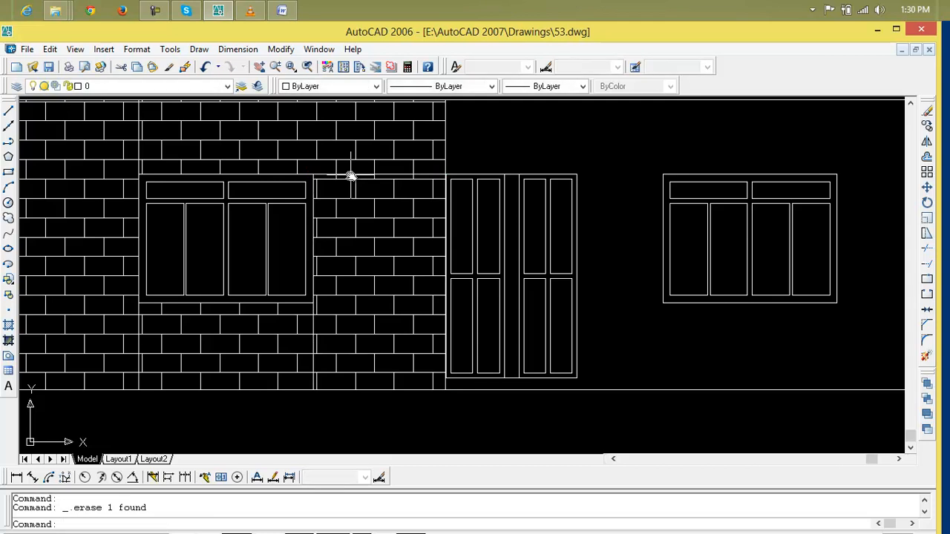
# Erase the block hatch from the wall around the leftmost window and undo the erasure.
pyautogui.click(365, 218)
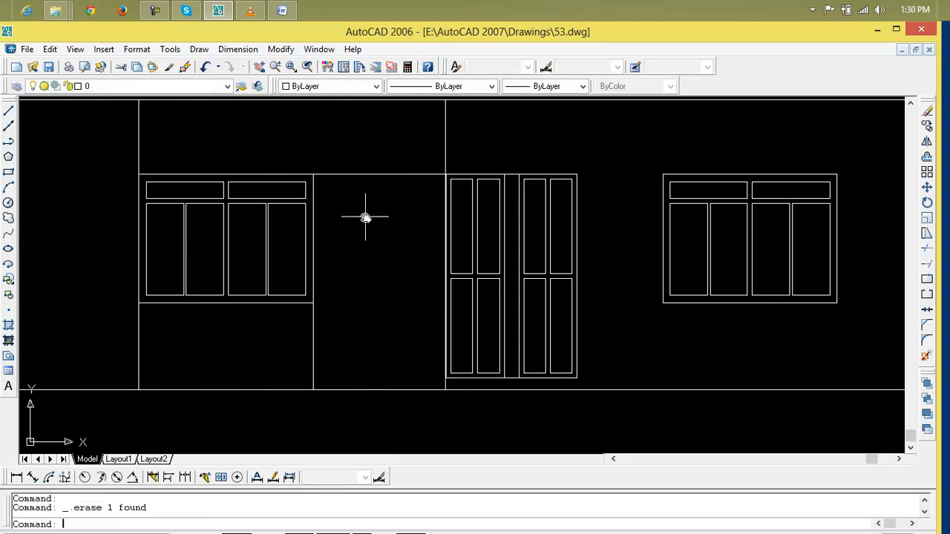
pyautogui.hotkey('ctrl', 'z')
pyautogui.scroll(-4, 366, 217)
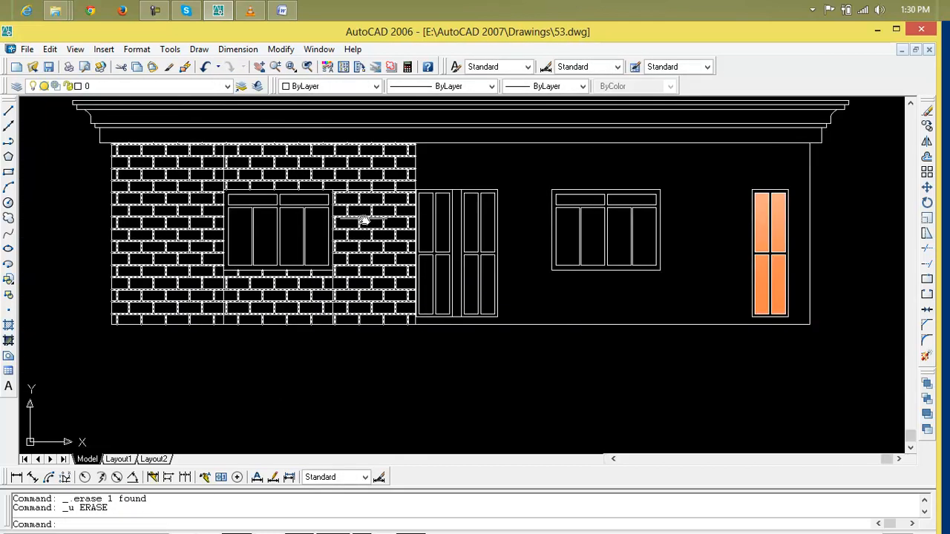